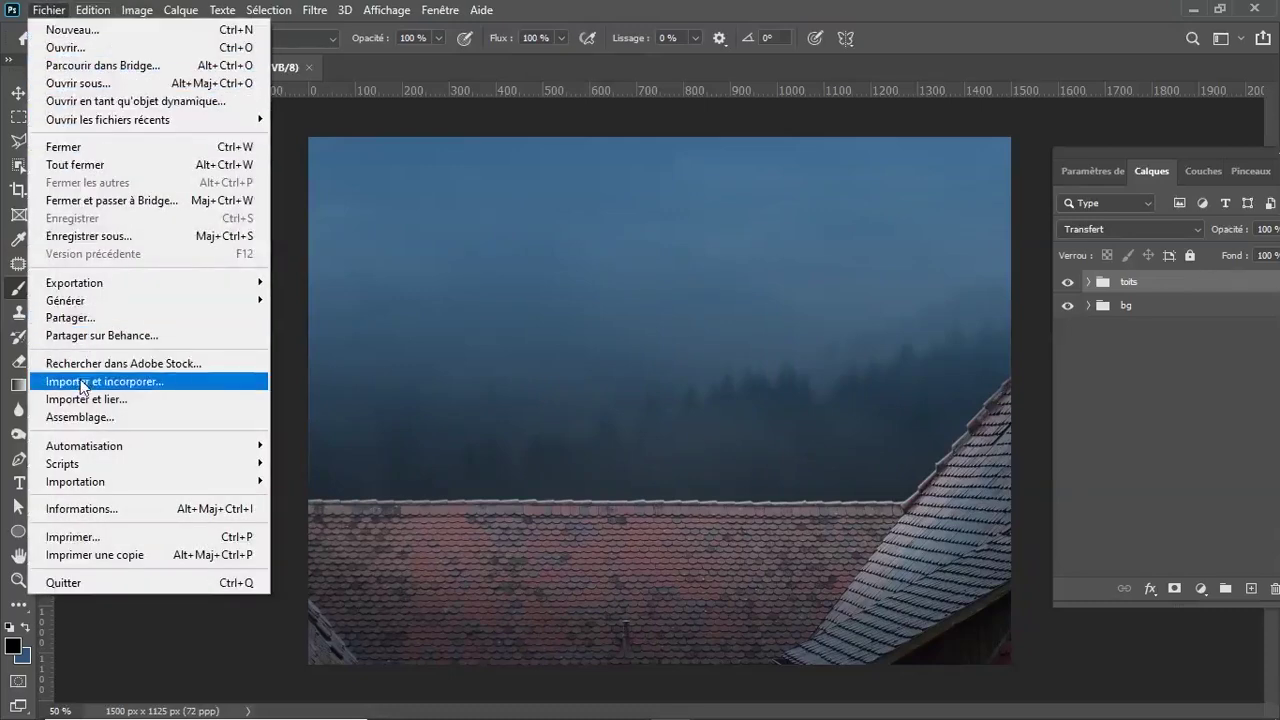
Place lune.jpg from the sources folder into the document as an embedded image
{"action": "left_click", "coordinate": [81, 381]}
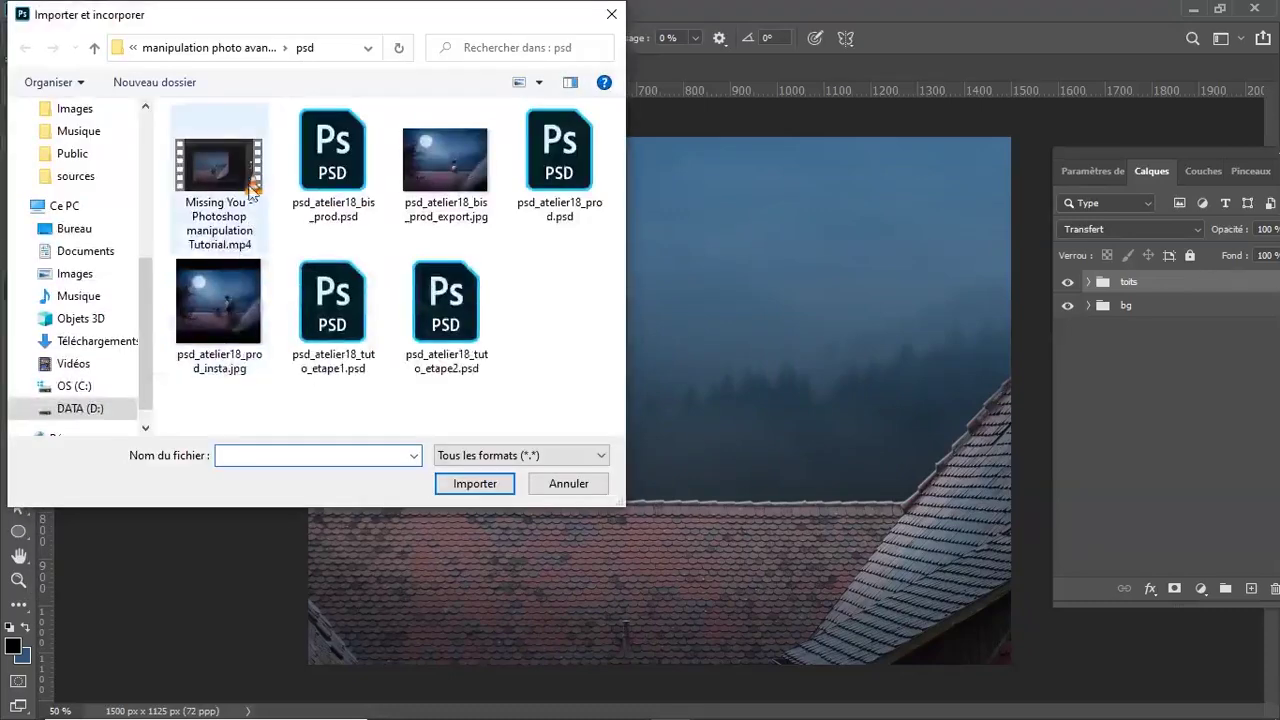
{"action": "left_click", "coordinate": [230, 47]}
{"action": "double_click", "coordinate": [212, 157]}
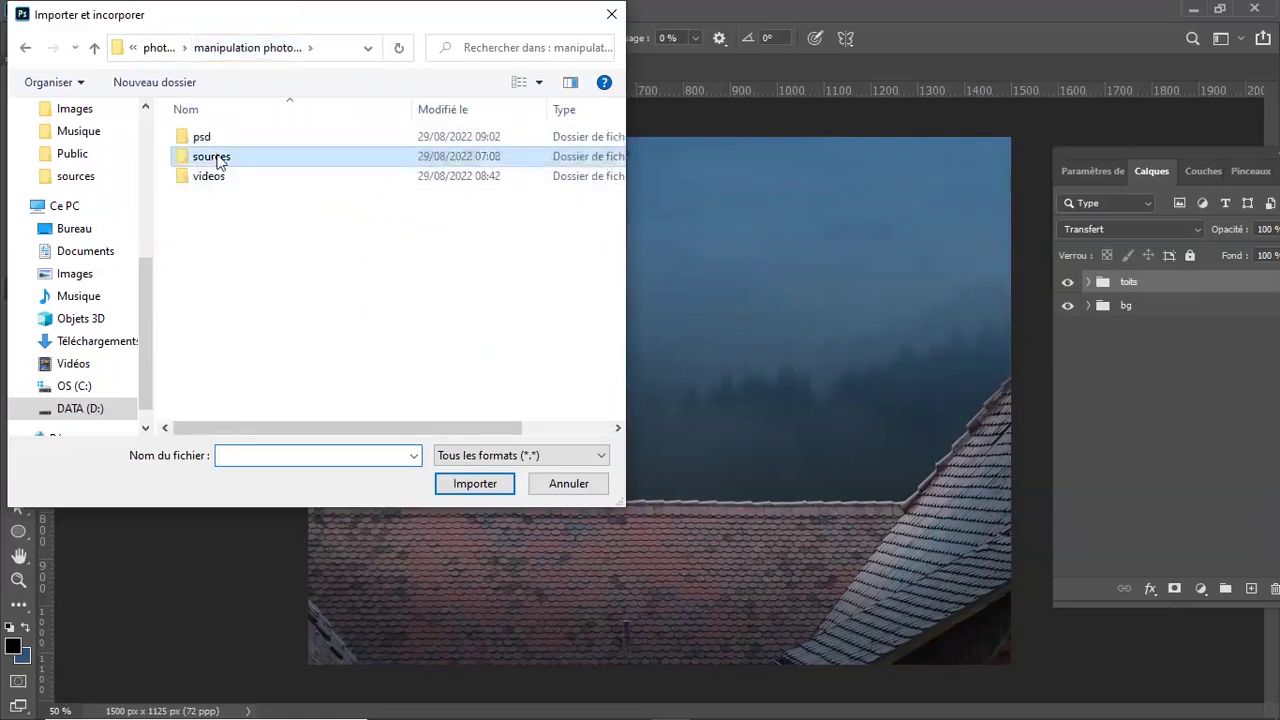
{"action": "left_click", "coordinate": [440, 155]}
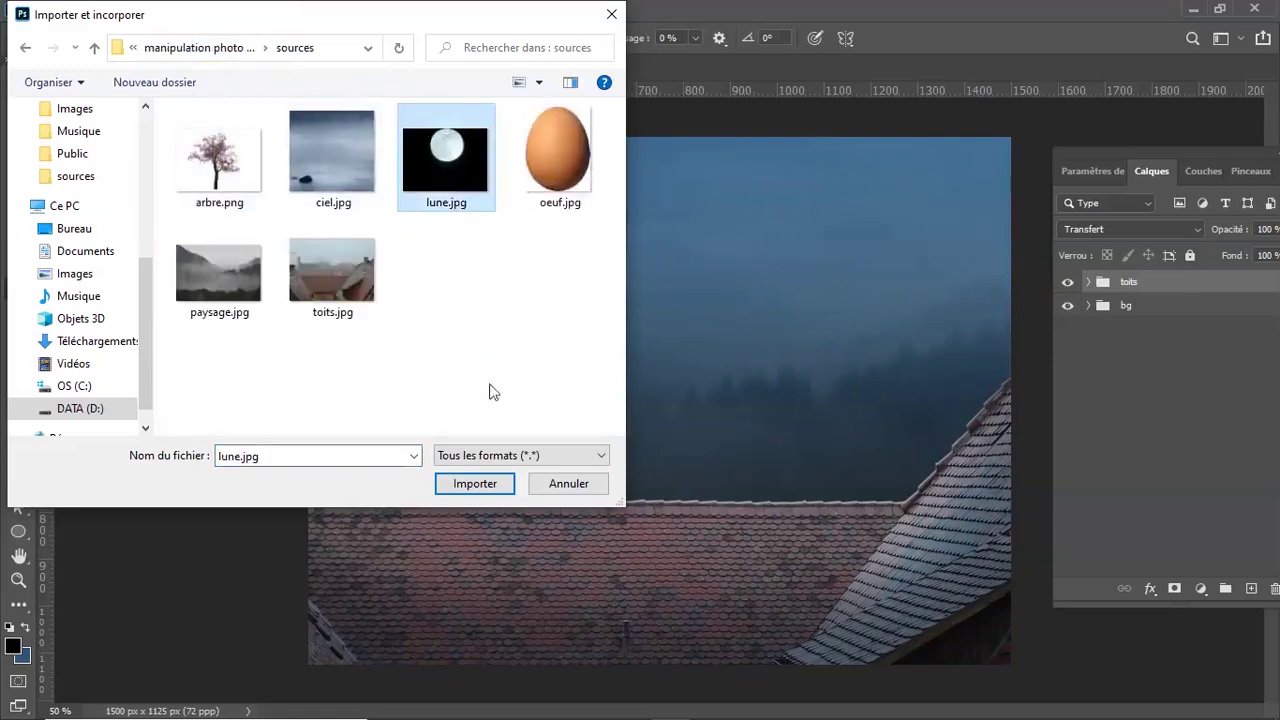
{"action": "left_click", "coordinate": [477, 484]}
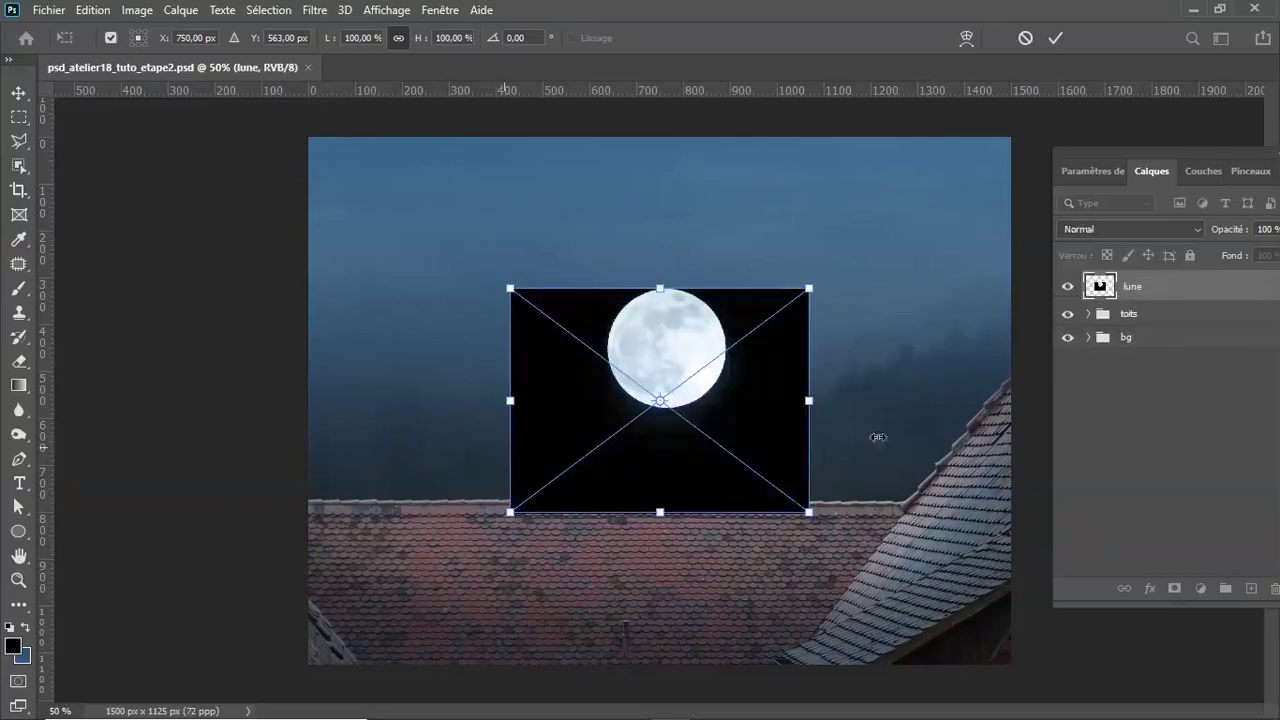
Set the lune layer's blend mode to Superposition and place the moon in the upper-left part of the sky
{"action": "left_click", "coordinate": [1118, 227]}
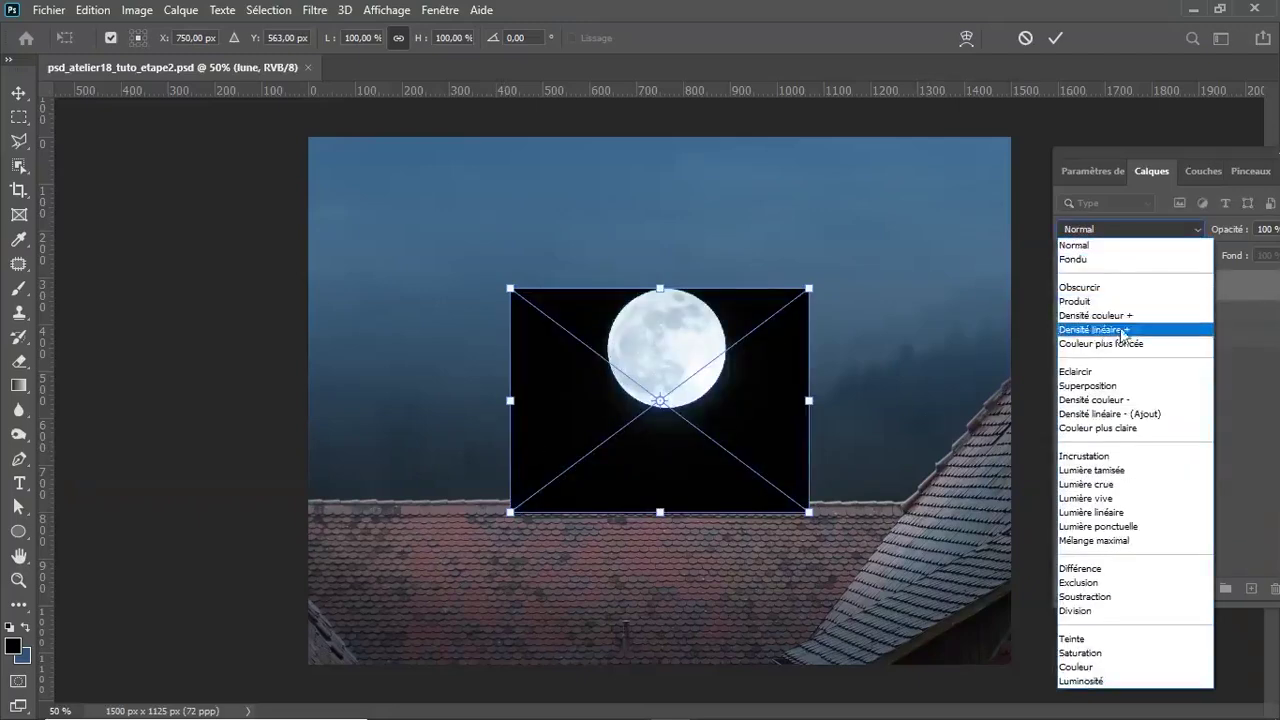
{"action": "left_click", "coordinate": [1120, 386]}
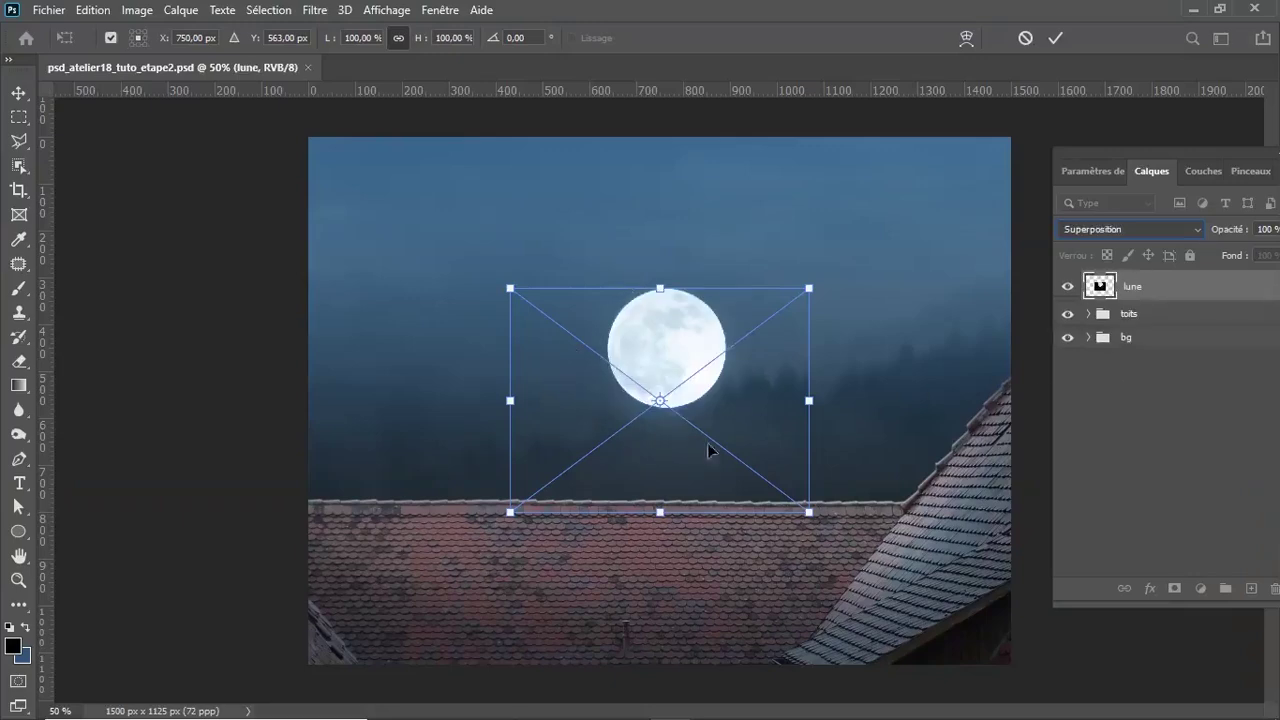
{"action": "mouse_move", "coordinate": [671, 346]}
{"action": "left_mouse_down"}
{"action": "mouse_move", "coordinate": [551, 298]}
{"action": "mouse_move", "coordinate": [486, 218]}
{"action": "mouse_move", "coordinate": [480, 241]}
{"action": "mouse_move", "coordinate": [502, 241]}
{"action": "left_mouse_up"}
{"action": "key", "text": "Return"}
{"action": "key", "text": "b"}
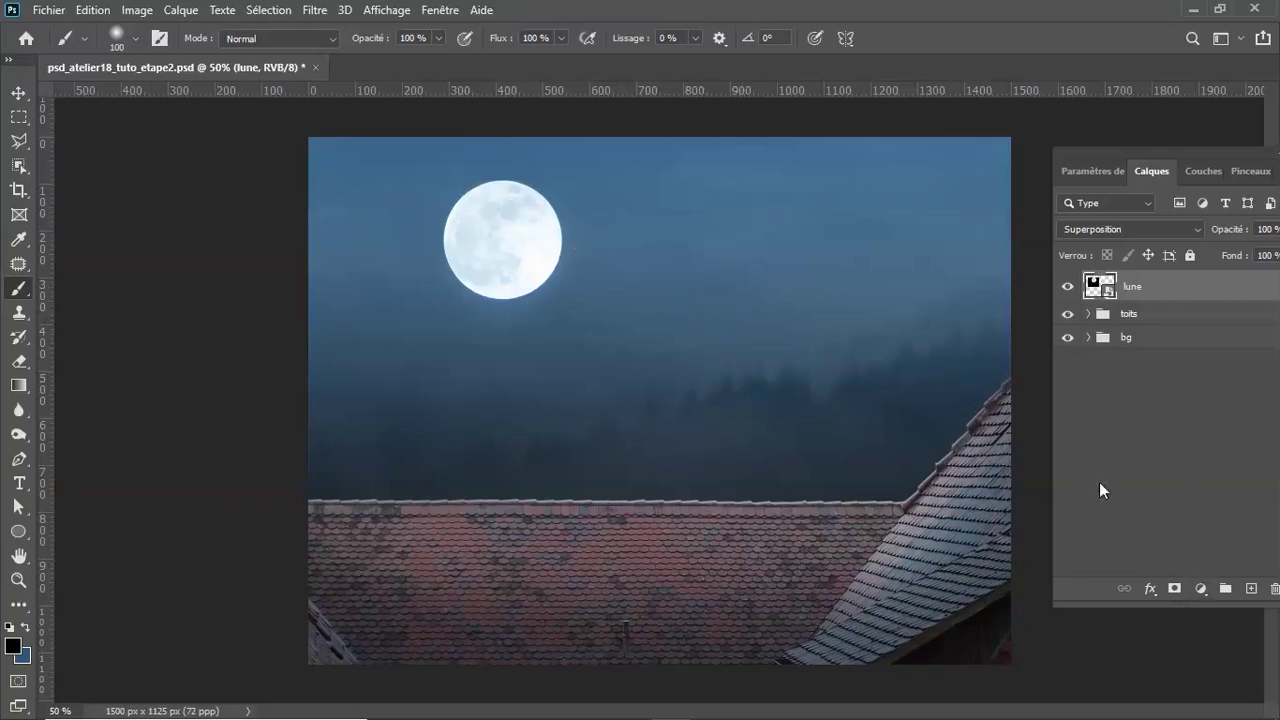
Add a Levels (Niveaux) adjustment clipped to the lune layer and set its white output level to 180
{"action": "left_click", "coordinate": [1201, 591]}
{"action": "left_click", "coordinate": [1117, 341]}
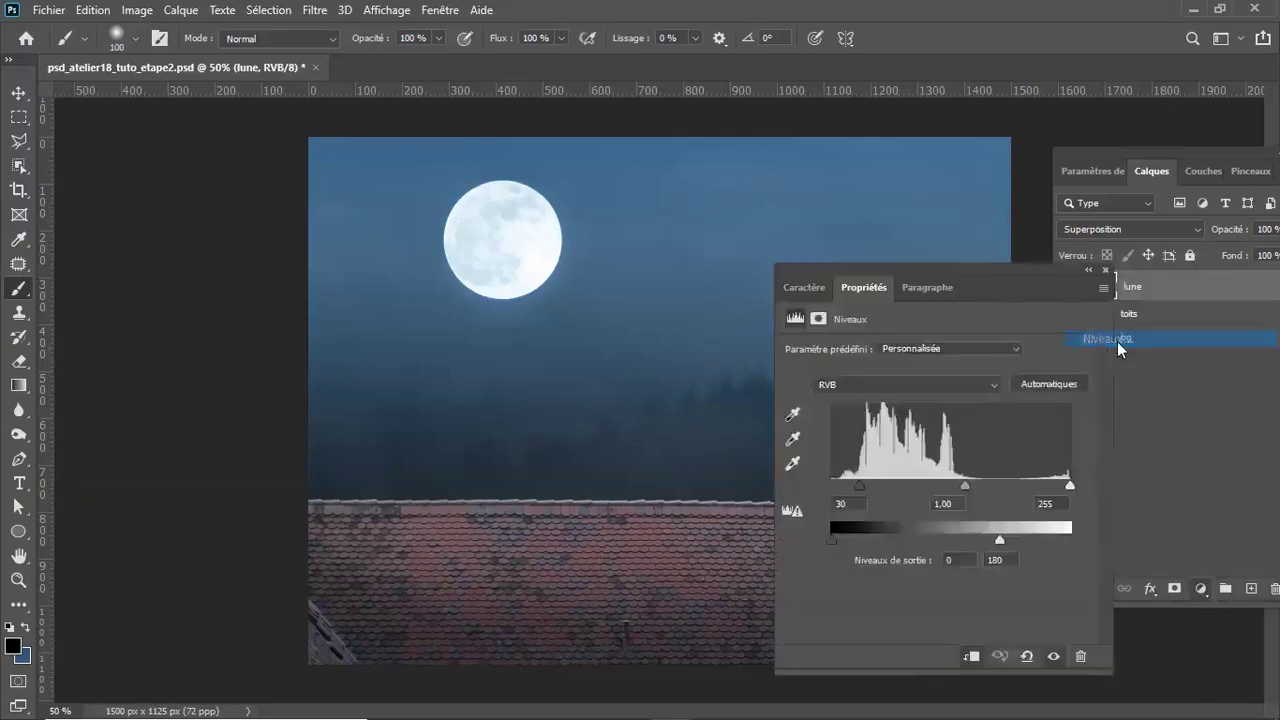
{"action": "left_click", "coordinate": [973, 659]}
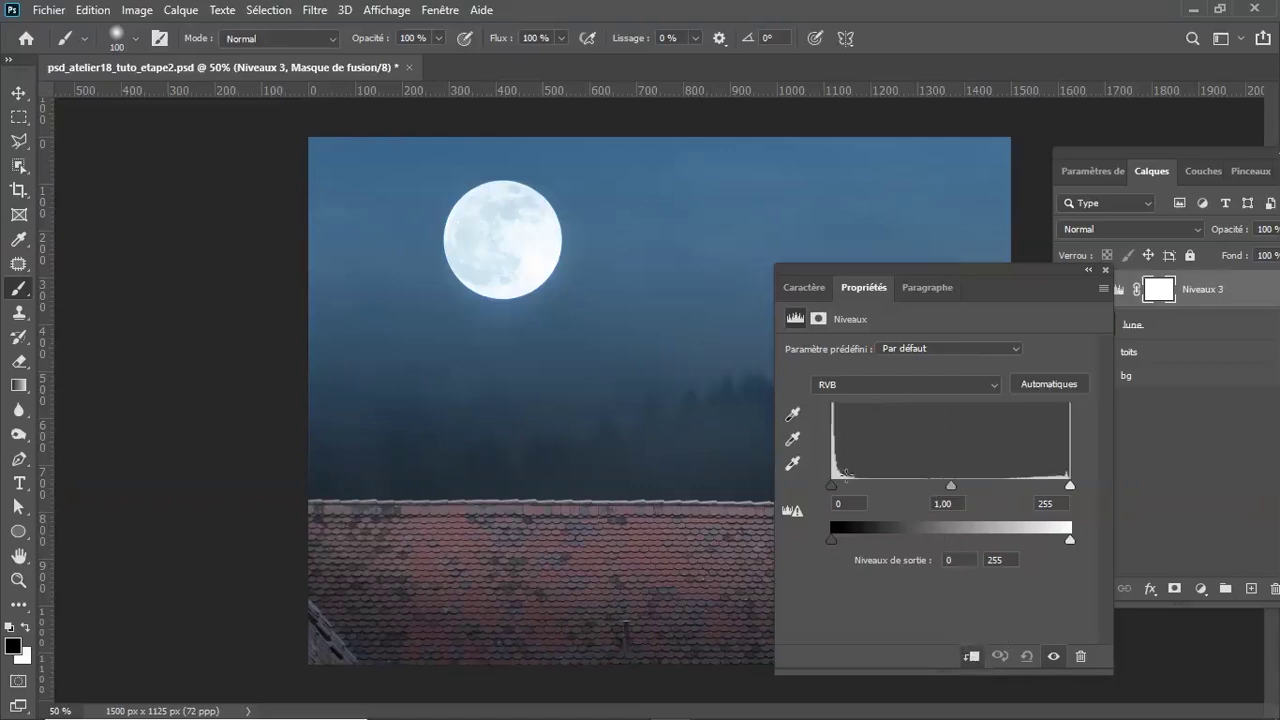
{"action": "left_click", "coordinate": [1000, 560]}
{"action": "type", "text": "180"}
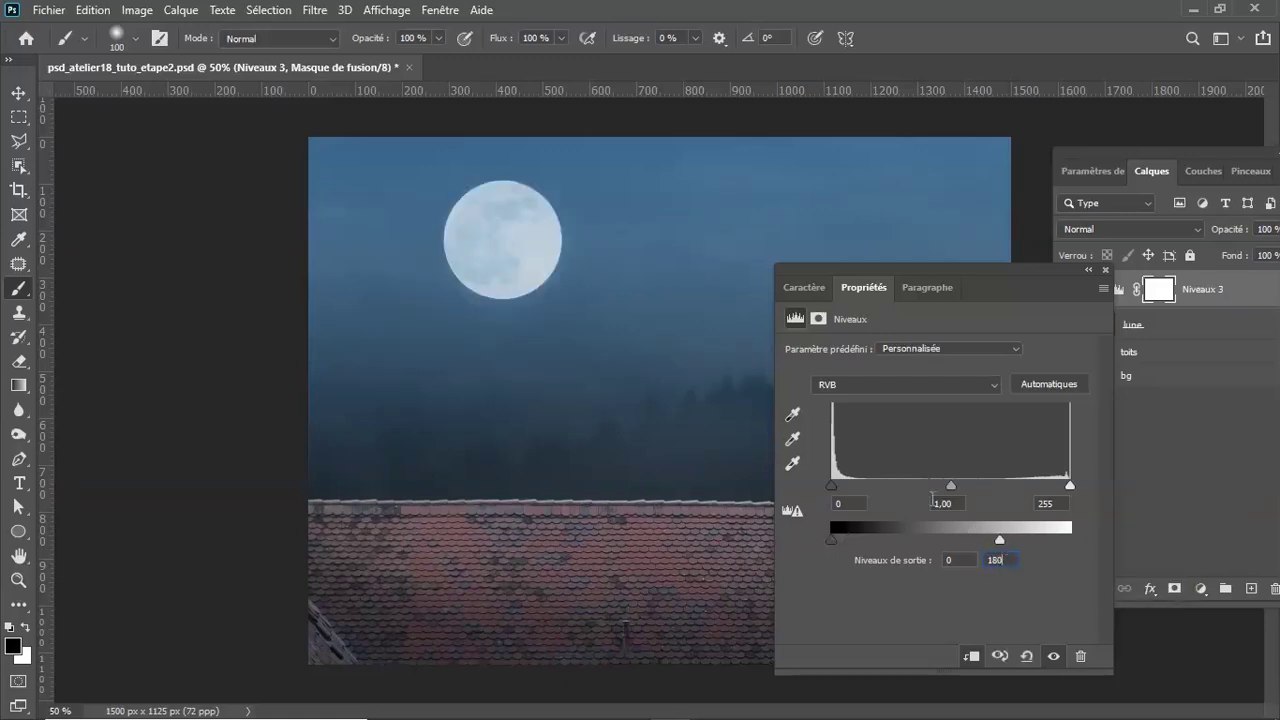
Set the moon's Levels black input to 30 and compare the image with and without the adjustment
{"action": "left_click", "coordinate": [858, 498]}
{"action": "type", "text": "30"}
{"action": "key", "text": "Tab"}
{"action": "key", "text": "Tab"}
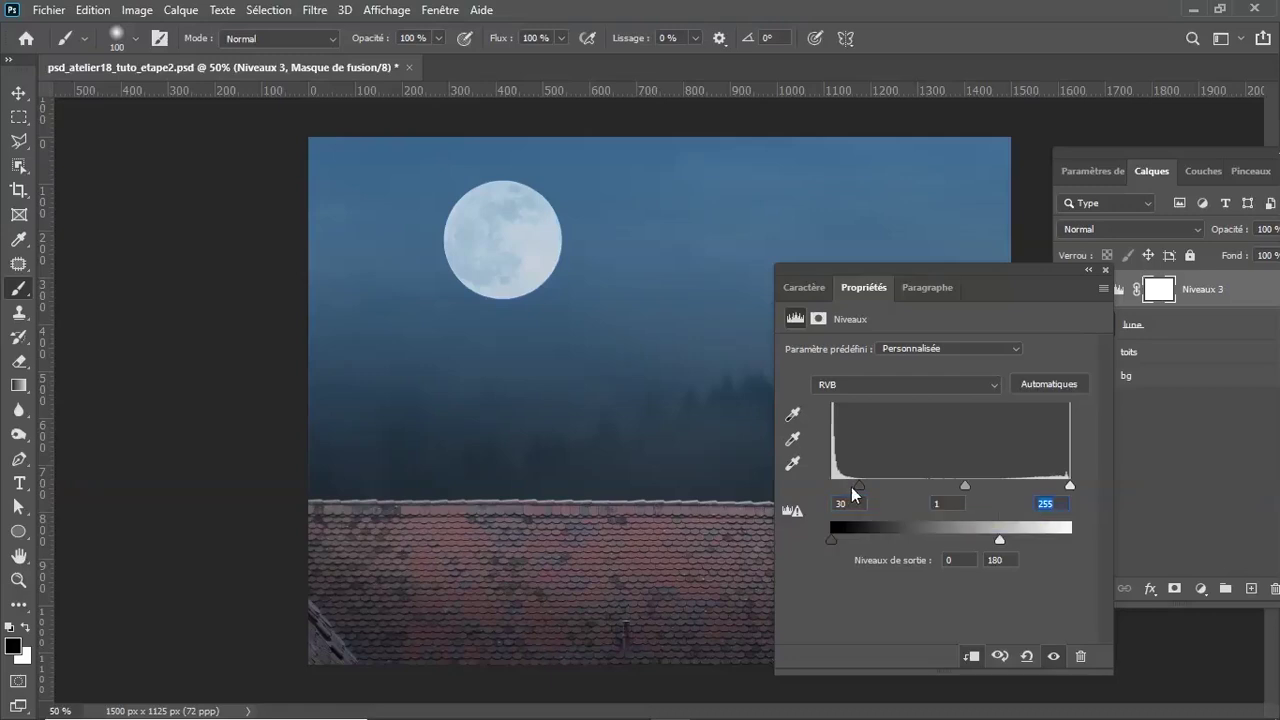
{"action": "left_click", "coordinate": [1105, 269]}
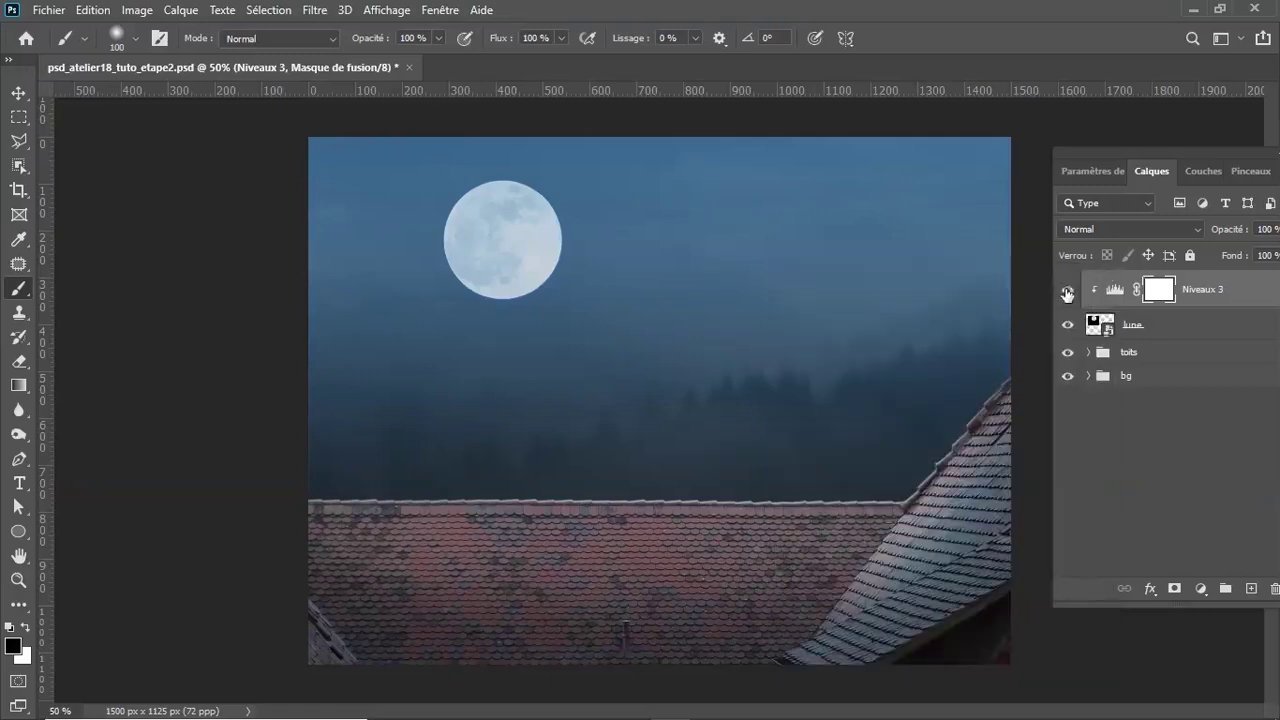
{"action": "left_click", "coordinate": [1068, 290]}
{"action": "left_click", "coordinate": [1068, 290]}
{"action": "left_click", "coordinate": [1068, 290]}
{"action": "left_click", "coordinate": [1068, 290]}
Add a solid colour fill layer in light blue 7cacd9 above the moon's Levels adjustment
{"action": "left_click", "coordinate": [1198, 588]}
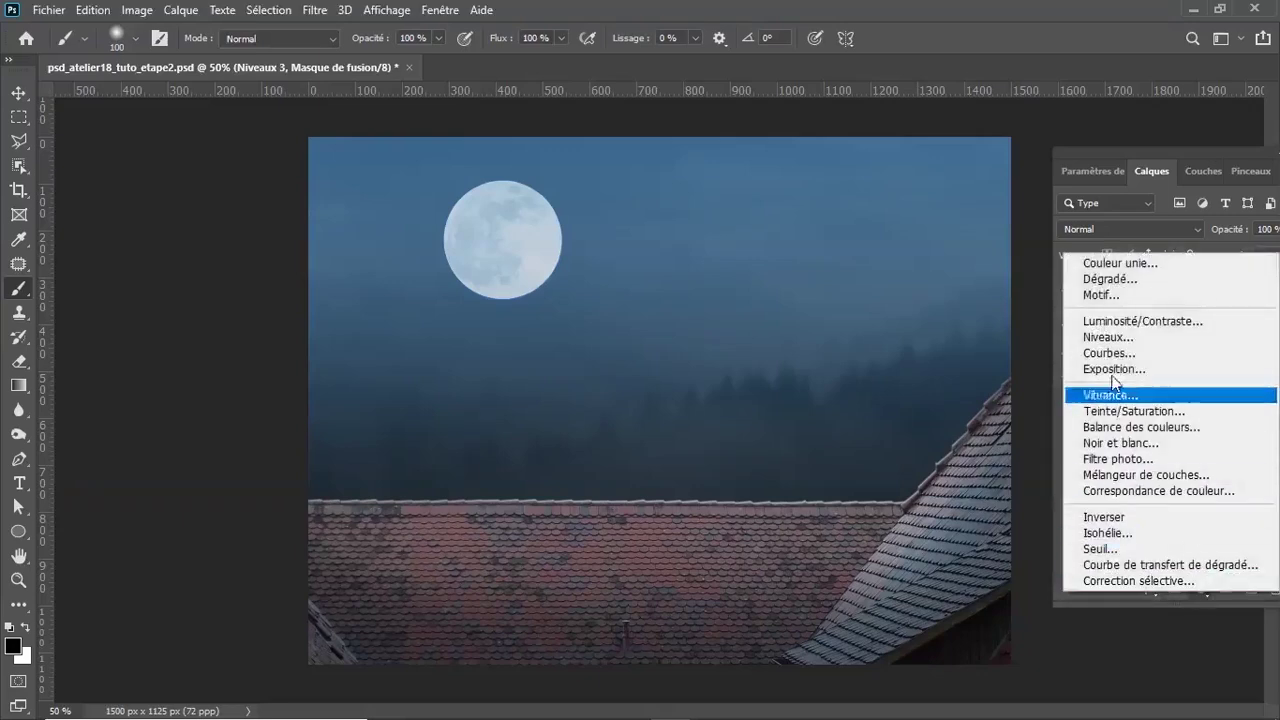
{"action": "left_click", "coordinate": [1088, 265]}
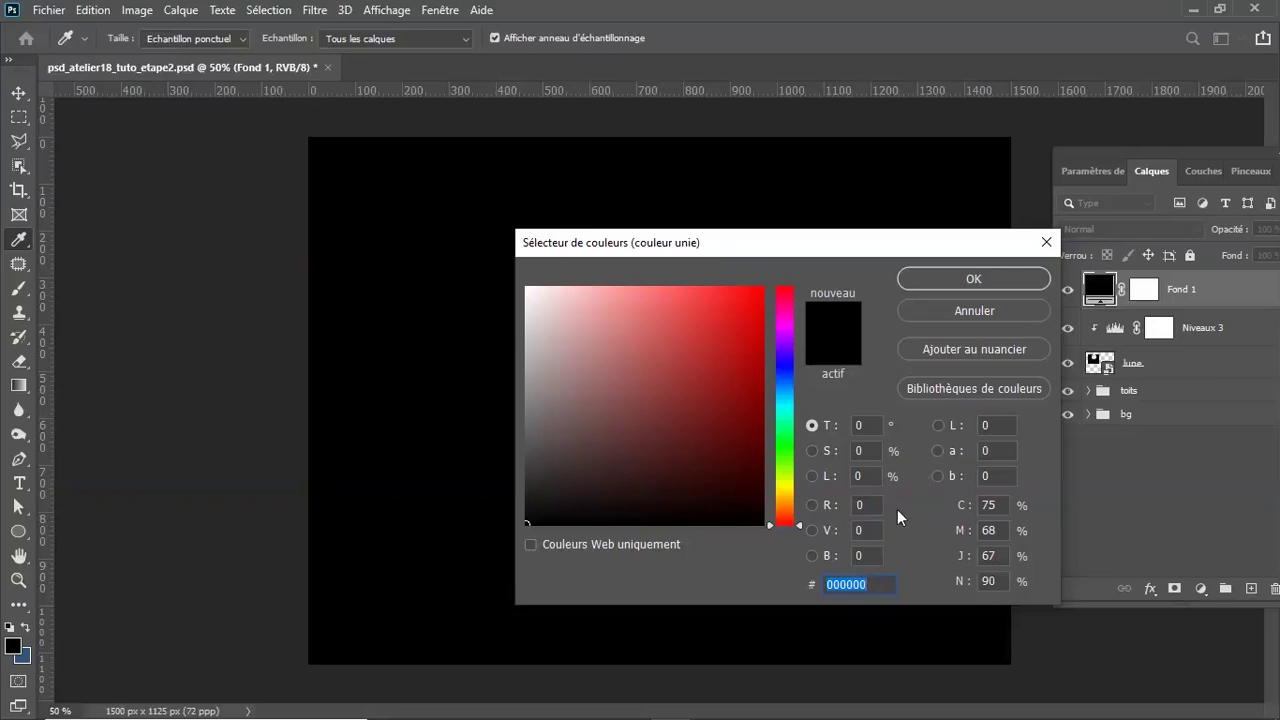
{"action": "type", "text": "7"}
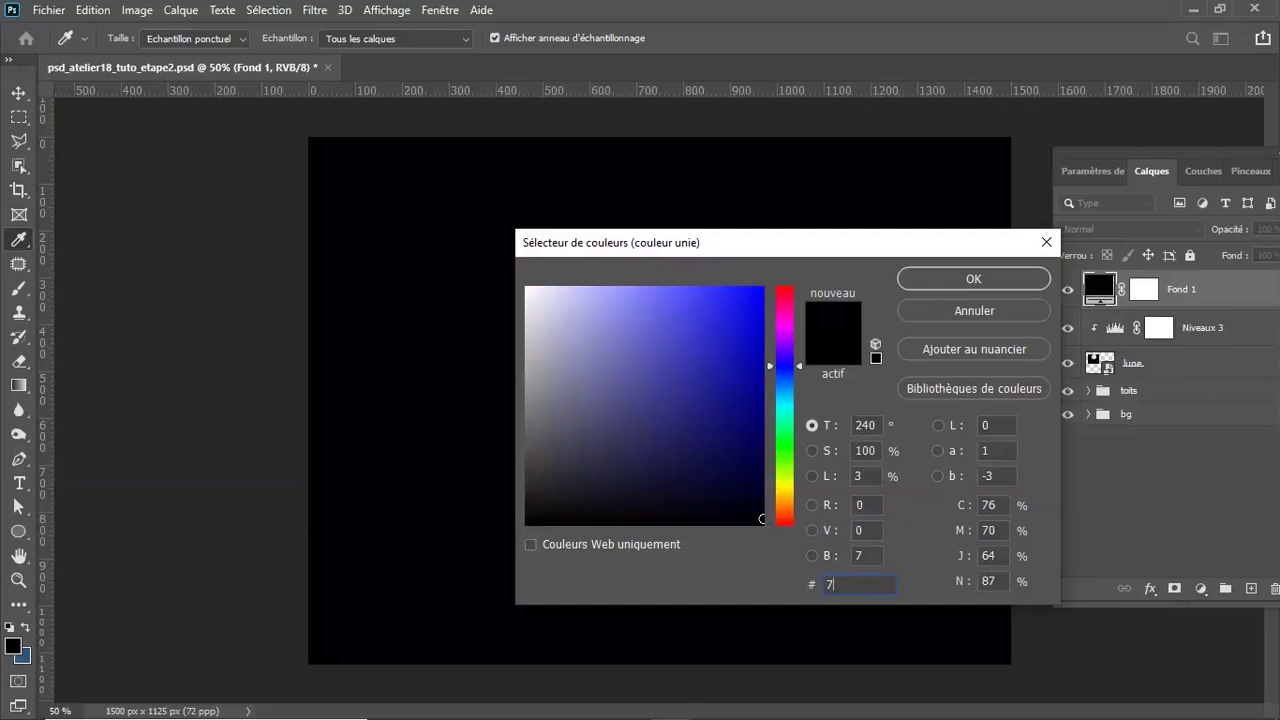
{"action": "type", "text": "ca"}
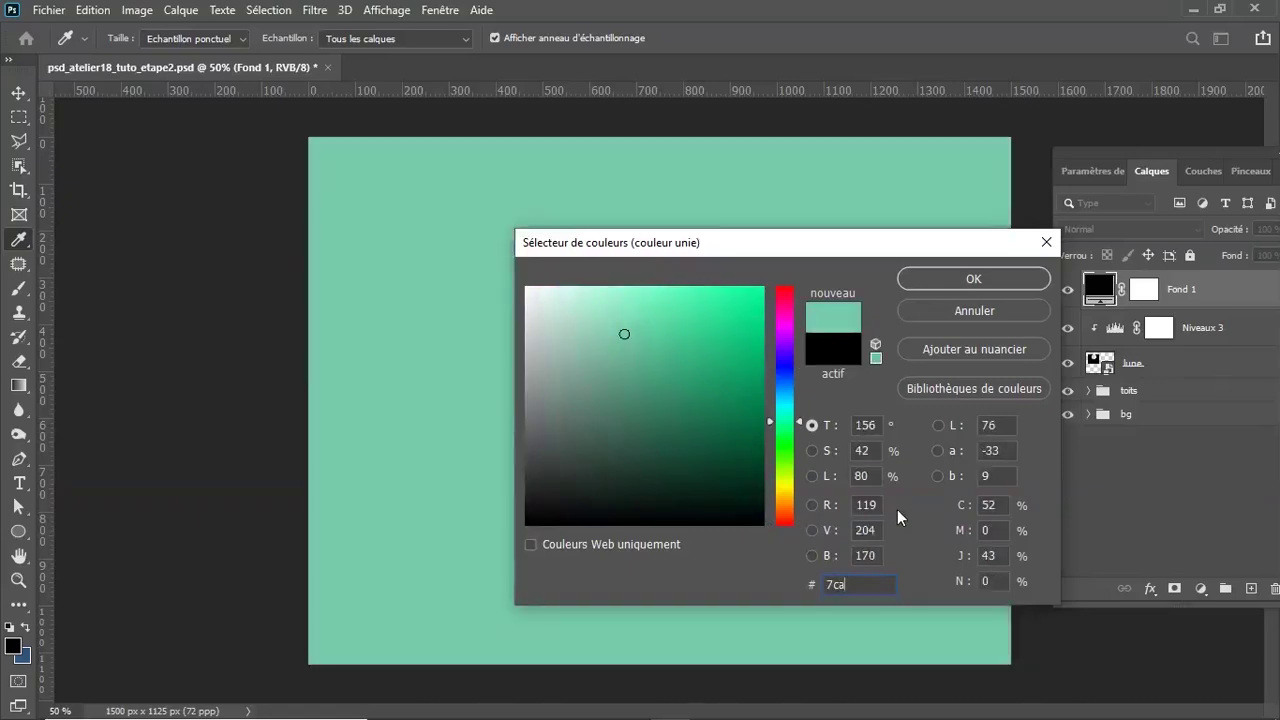
{"action": "type", "text": "c"}
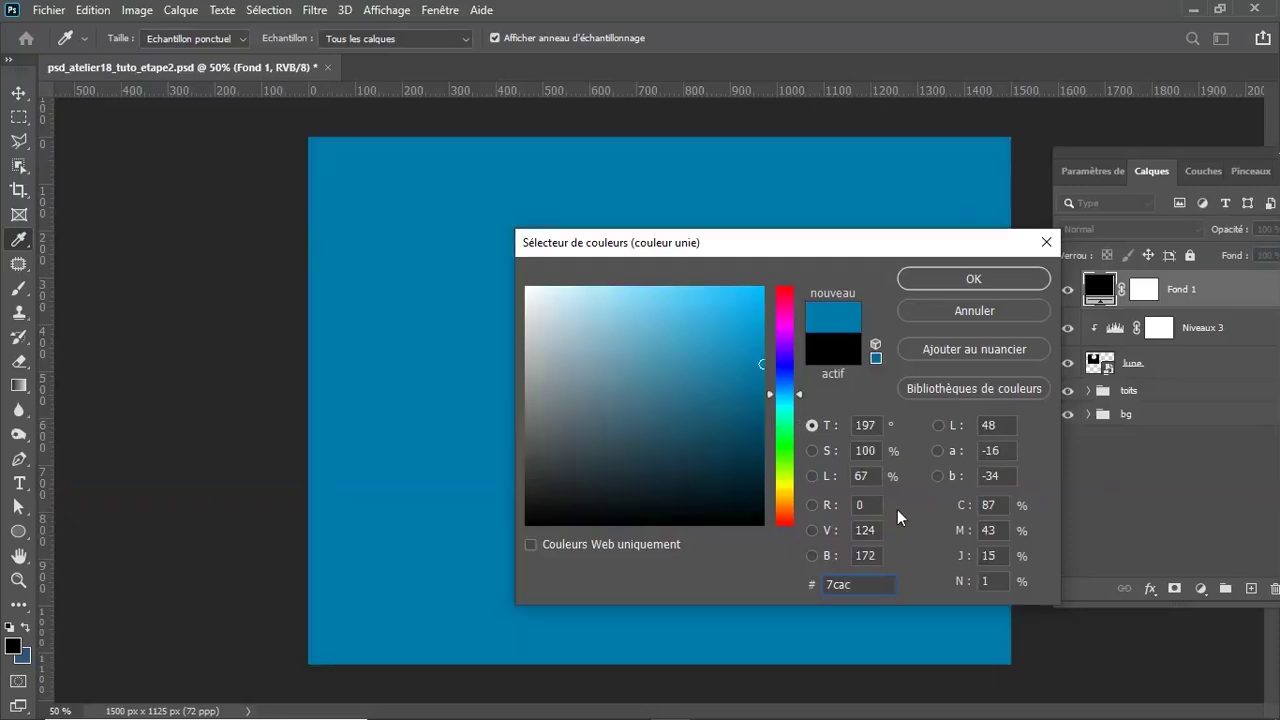
{"action": "type", "text": "d9"}
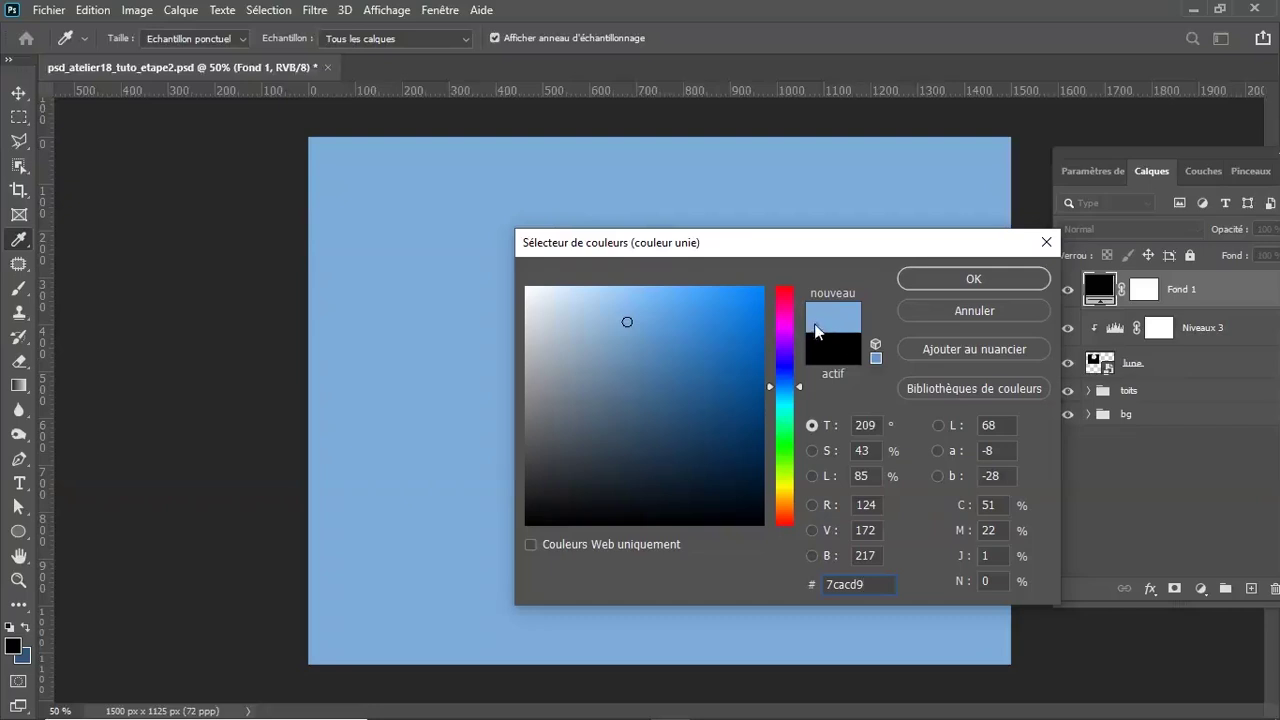
{"action": "left_click", "coordinate": [975, 280]}
{"action": "key", "text": "b"}
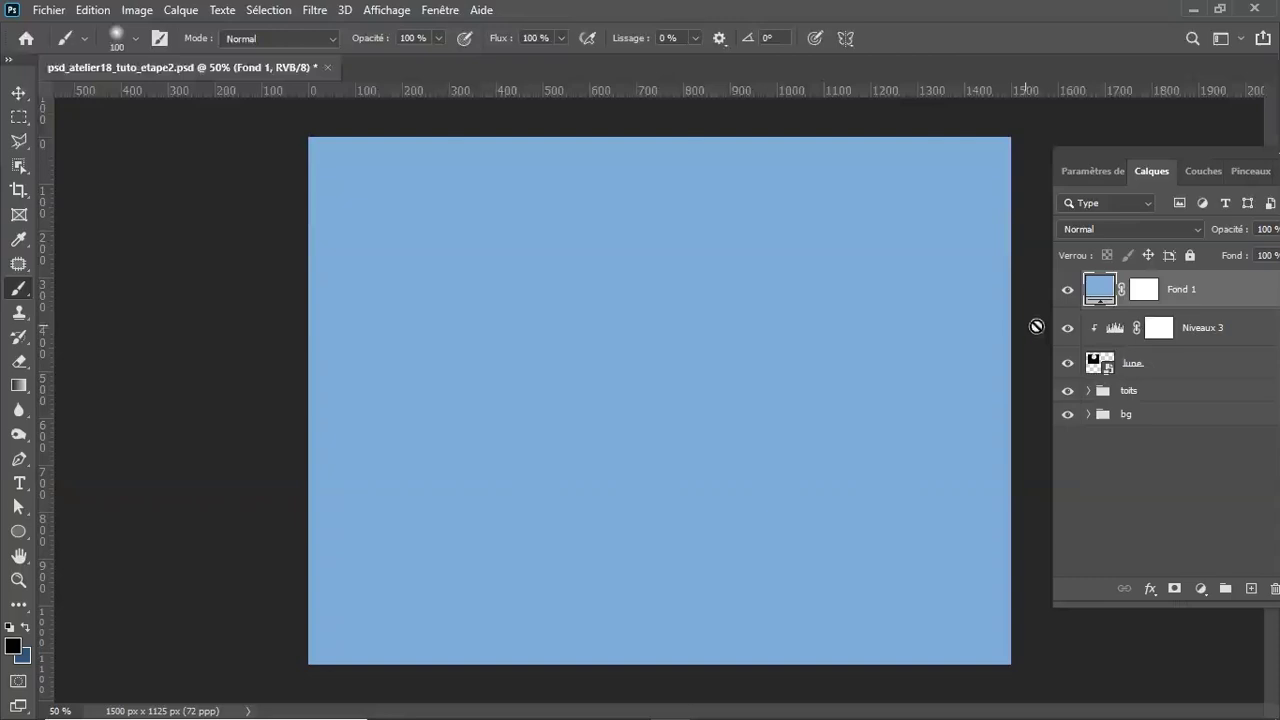
Invert the Fond 1 layer mask to black and set the layer's blend mode to Superposition
{"action": "left_click", "coordinate": [1143, 292]}
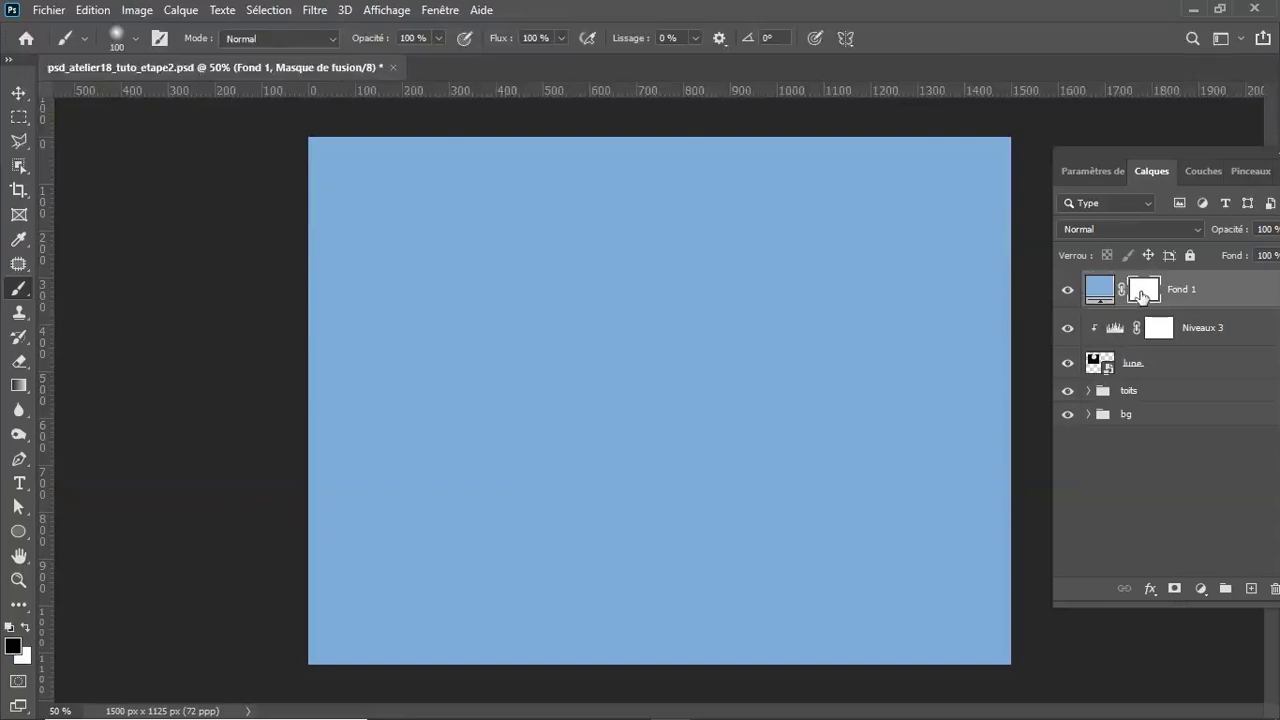
{"action": "key", "text": "ctrl+i"}
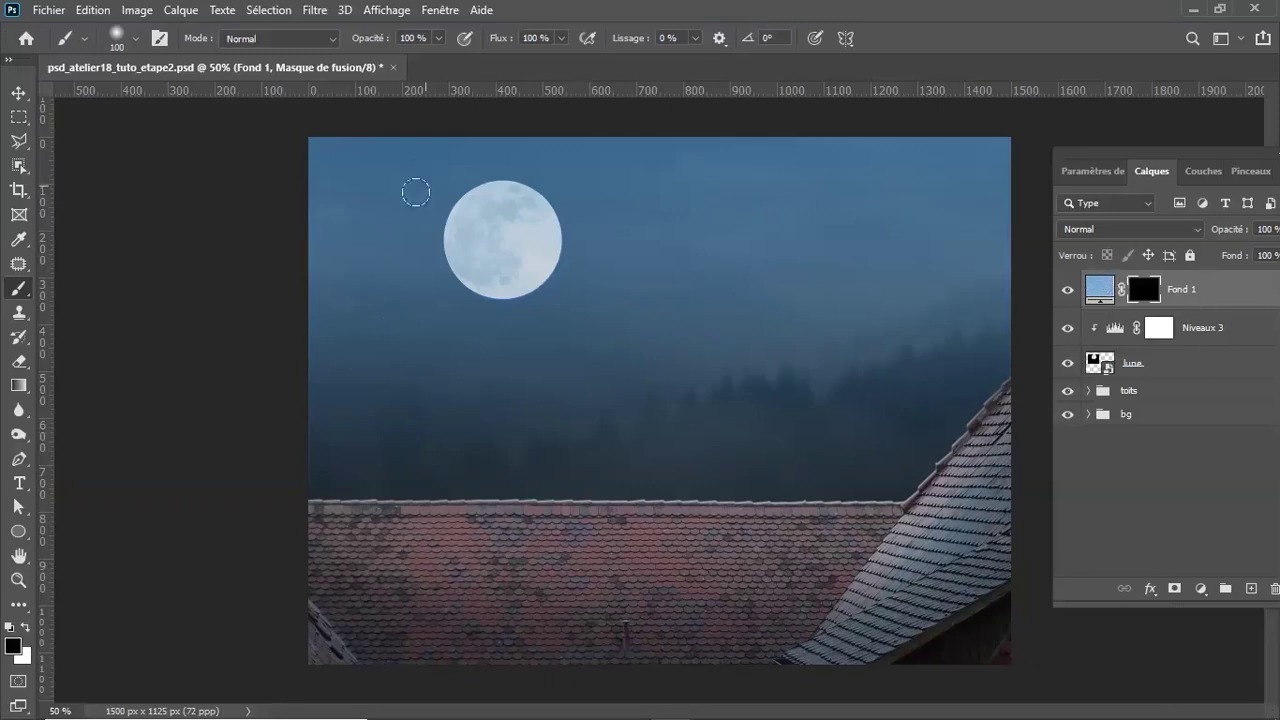
{"action": "left_click", "coordinate": [1115, 229]}
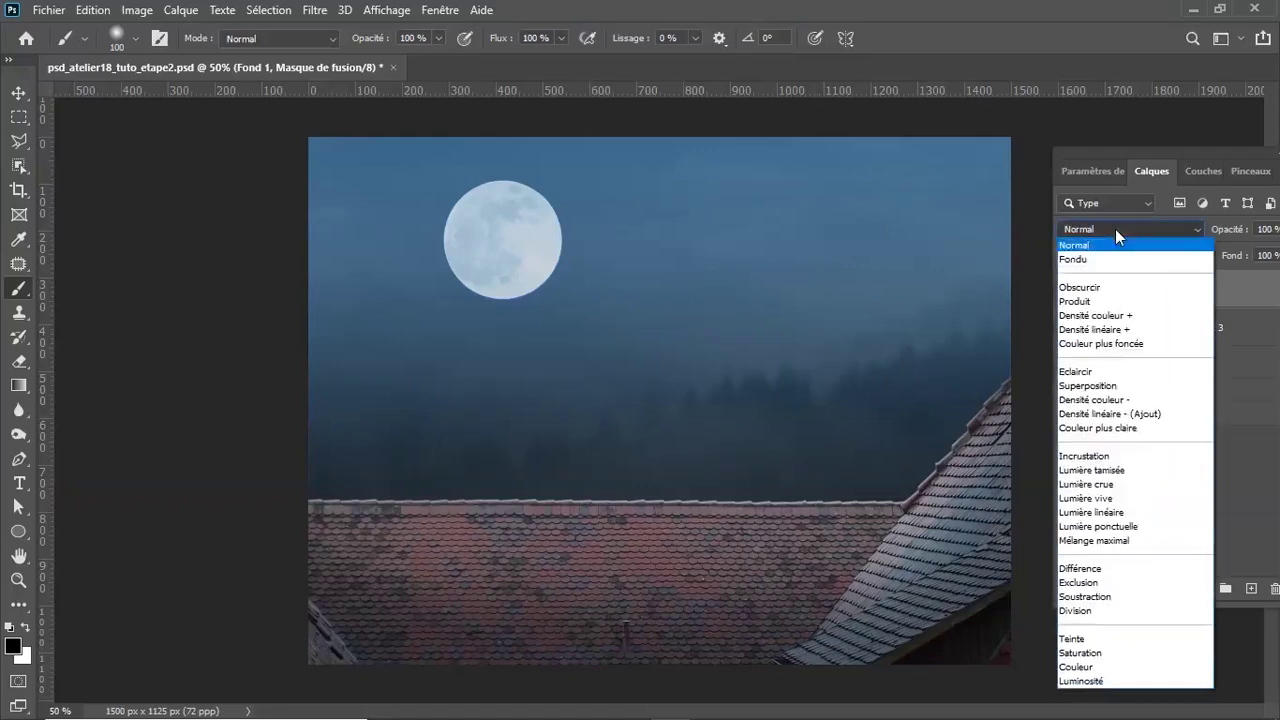
{"action": "left_click", "coordinate": [1095, 386]}
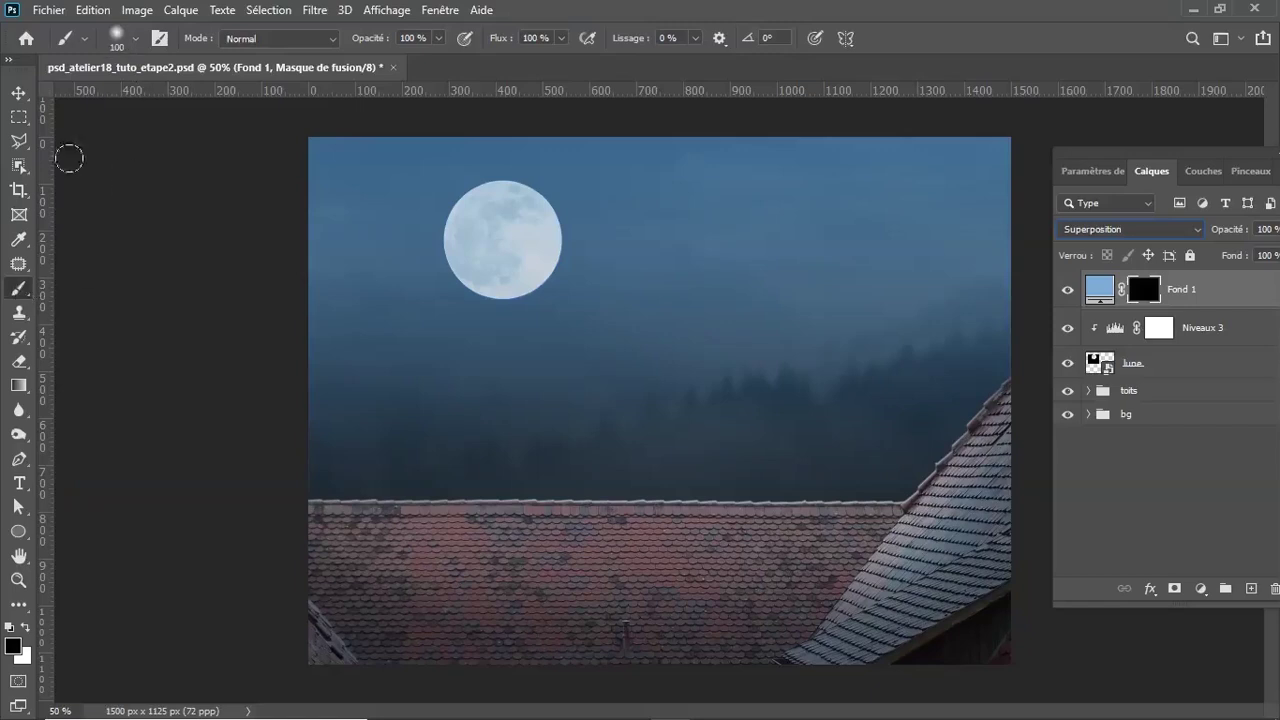
Paint a halo around the moon on the Fond 1 mask with a soft white brush, size 500 at 10% opacity
{"action": "left_click", "coordinate": [25, 627]}
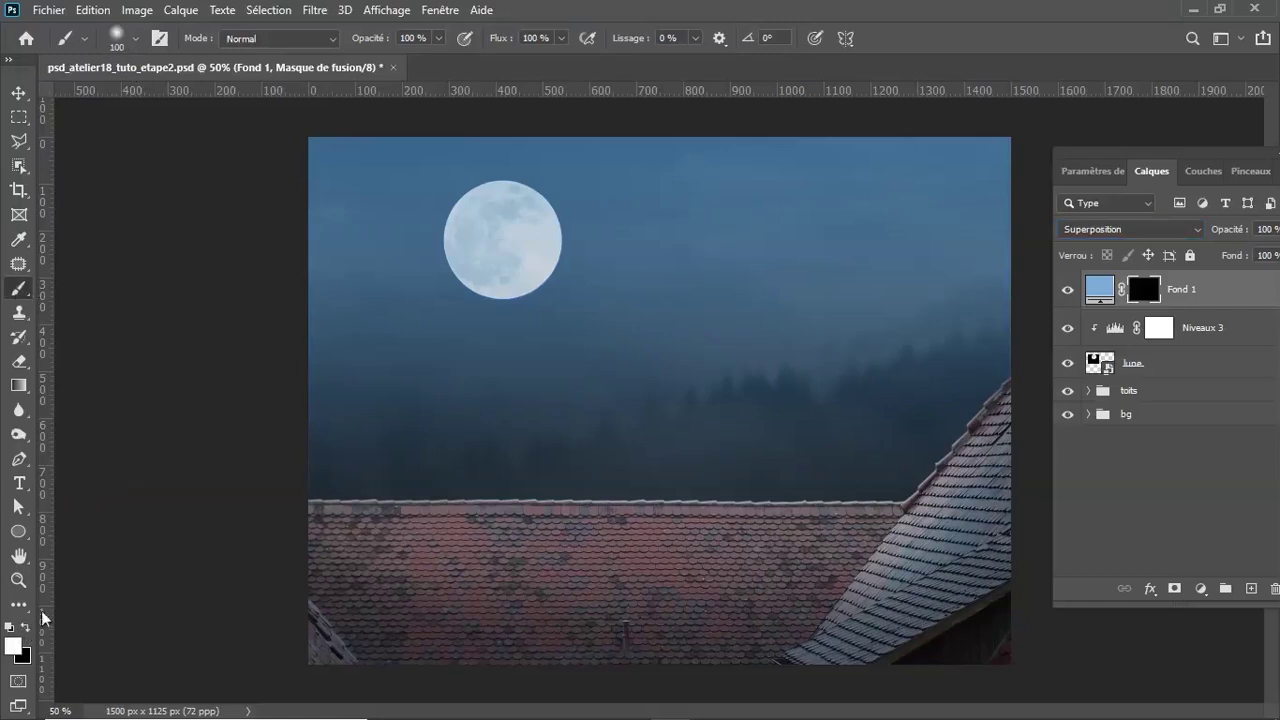
{"action": "left_click_drag", "start_coordinate": [416, 38], "coordinate": [350, 41]}
{"action": "type", "text": "10"}
{"action": "key", "text": "bracketright"}
{"action": "key", "text": "bracketright"}
{"action": "key", "text": "bracketright"}
{"action": "key", "text": "bracketright"}
{"action": "key", "text": "bracketright"}
{"action": "key", "text": "bracketright"}
{"action": "key", "text": "bracketright"}
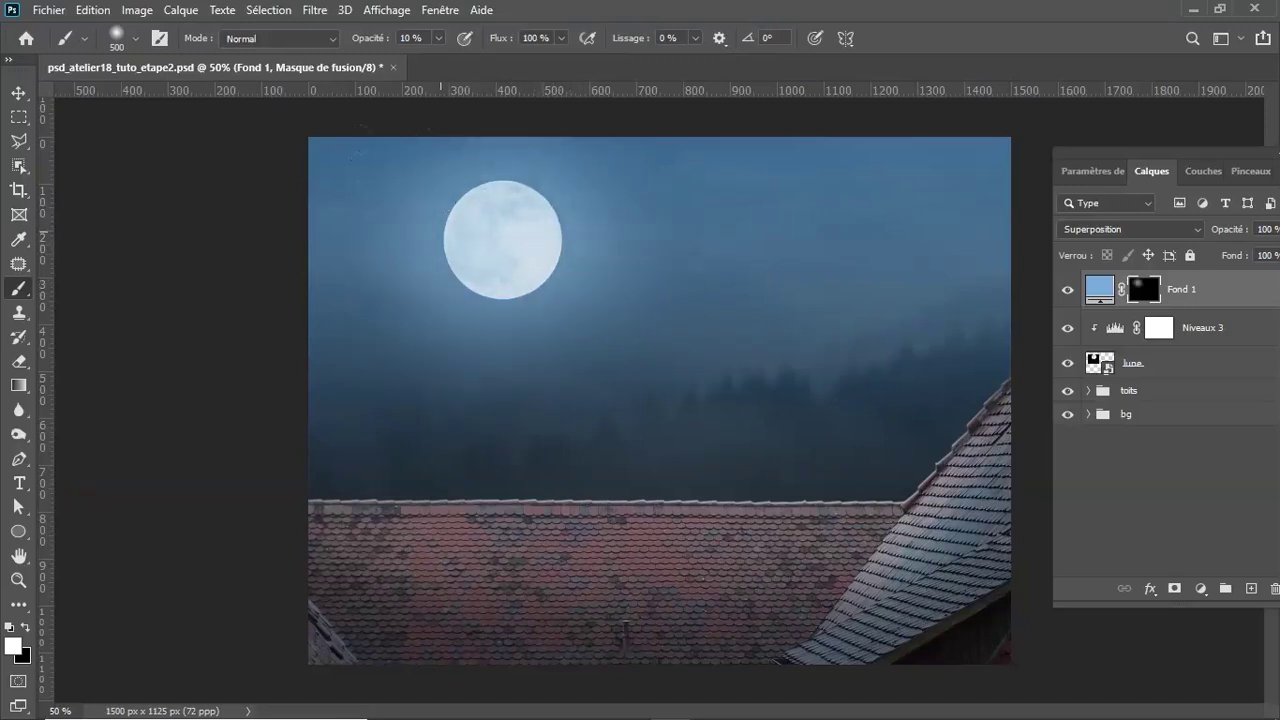
{"action": "left_click", "coordinate": [597, 364]}
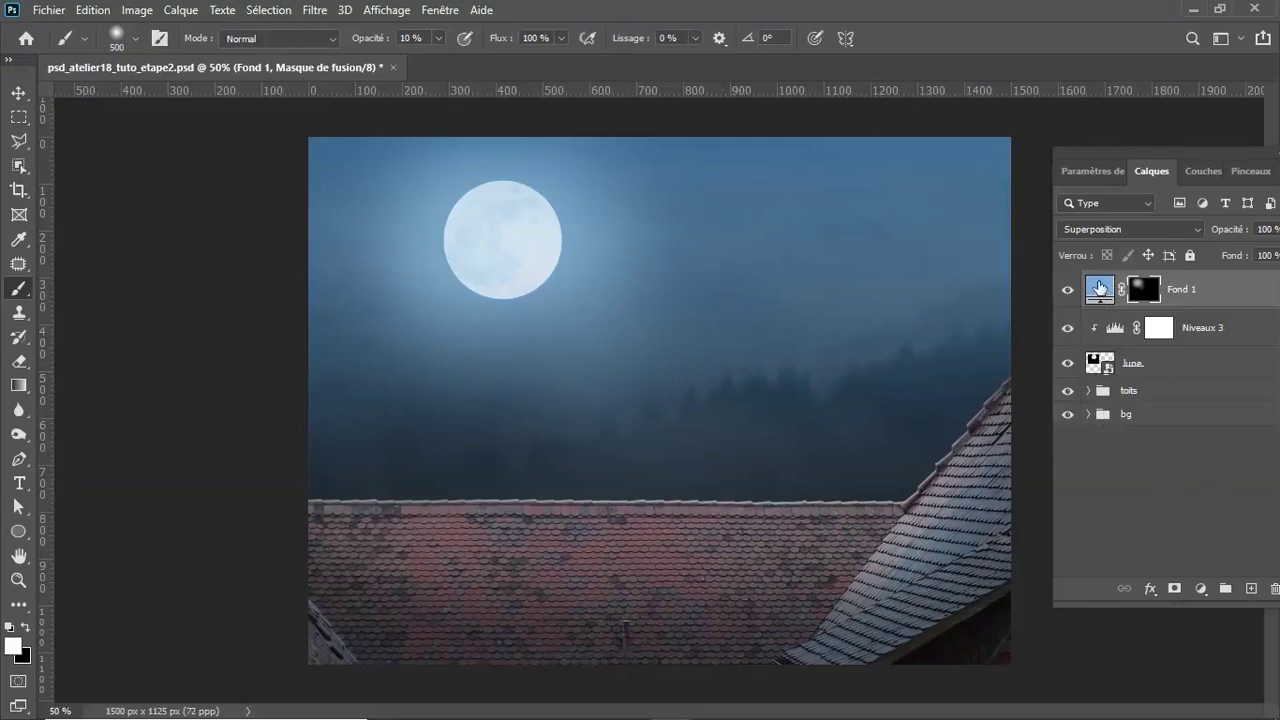
Duplicate the Fond 1 layer, set the copy's blend mode to Lumière tamisée and compare the image with and without it
{"action": "left_click", "coordinate": [1099, 289]}
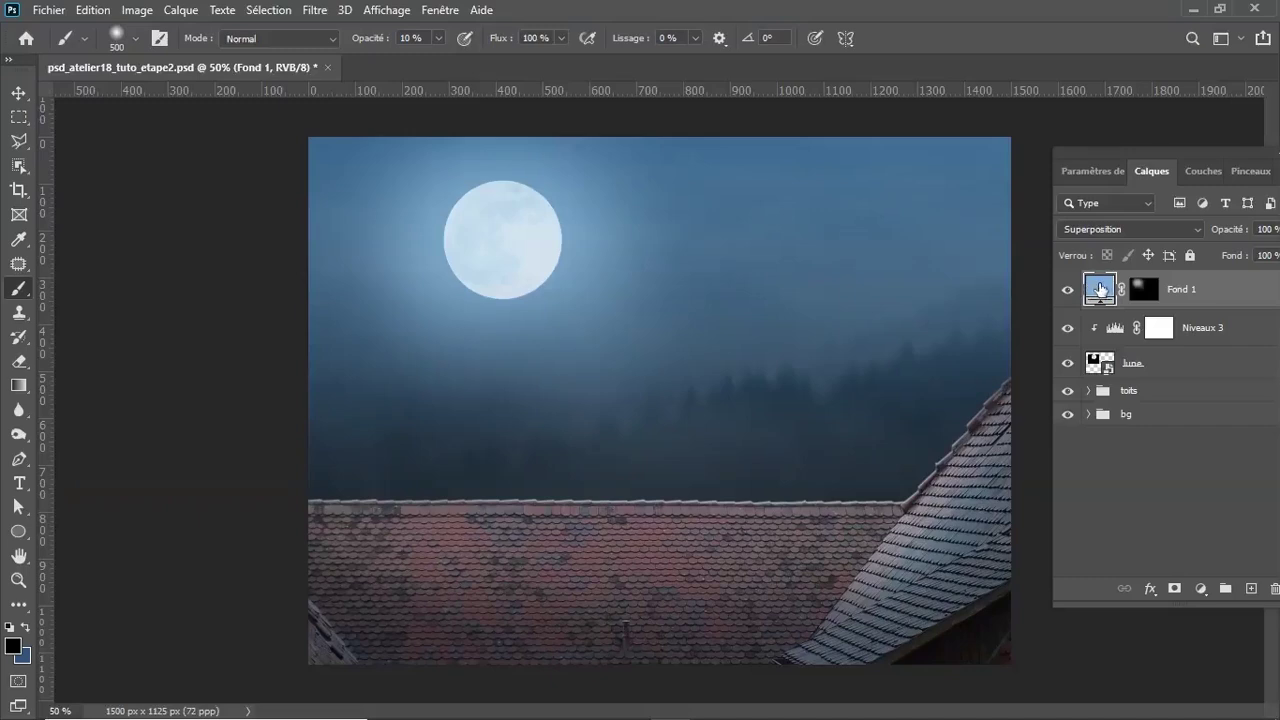
{"action": "key", "text": "ctrl+j"}
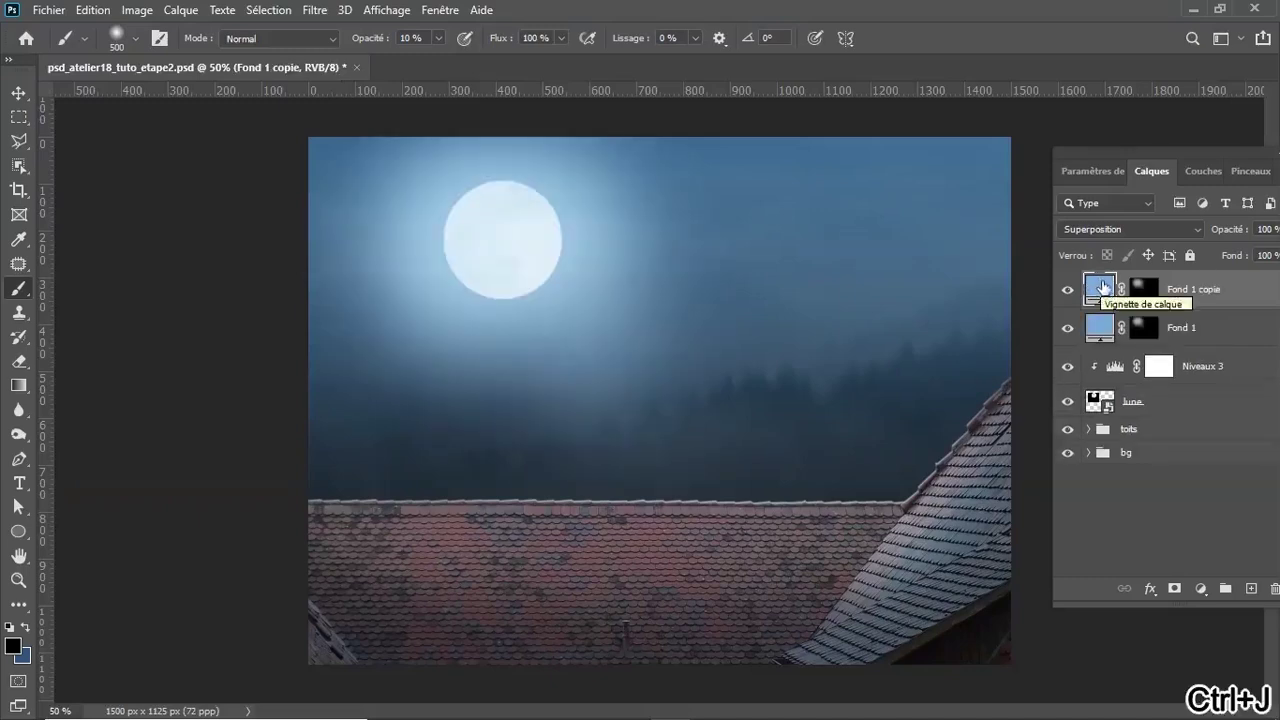
{"action": "left_click", "coordinate": [1131, 229]}
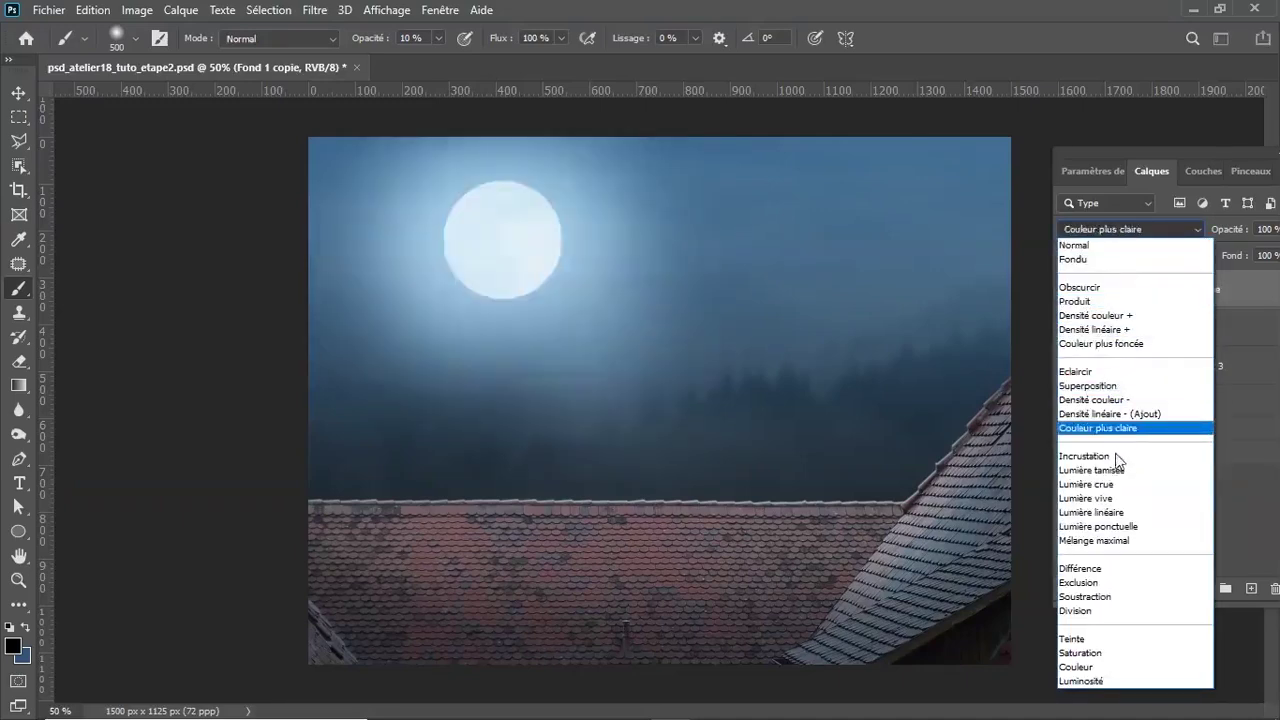
{"action": "left_click", "coordinate": [1117, 472]}
{"action": "left_click", "coordinate": [1068, 292]}
{"action": "left_click", "coordinate": [1068, 292]}
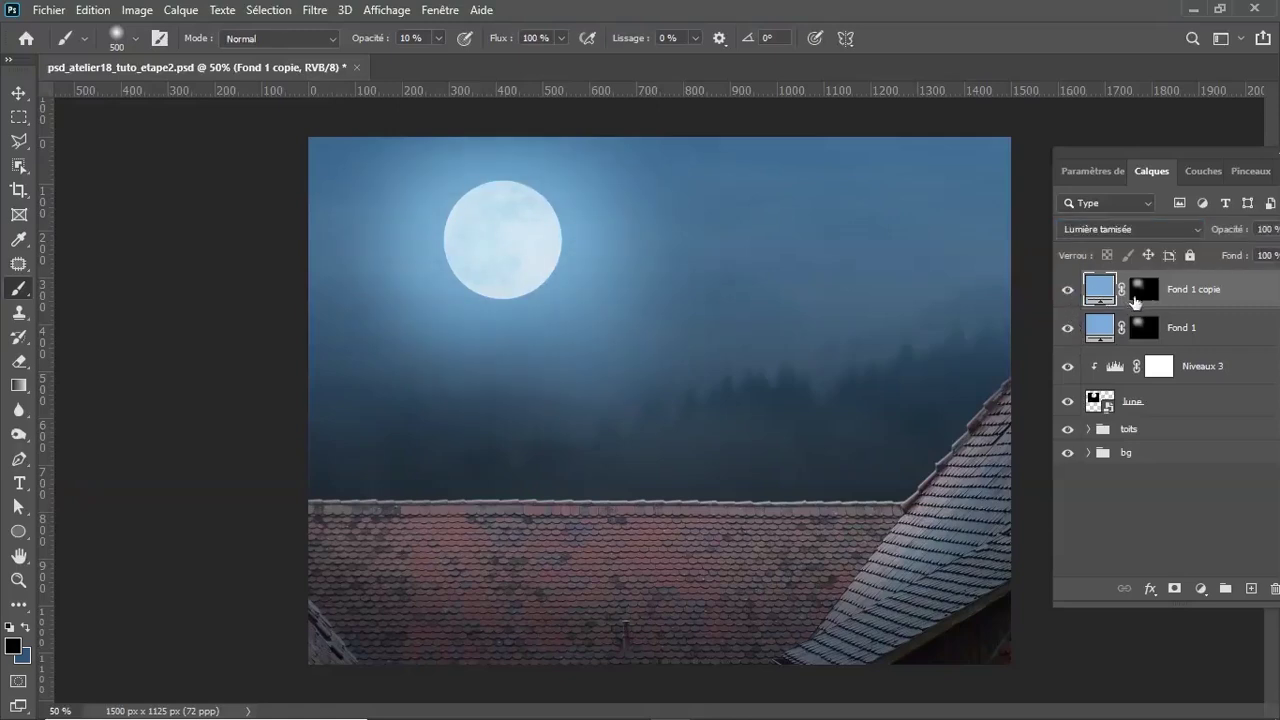
Fill the layer mask of Fond 1 copie with black
{"action": "left_click", "coordinate": [1145, 292]}
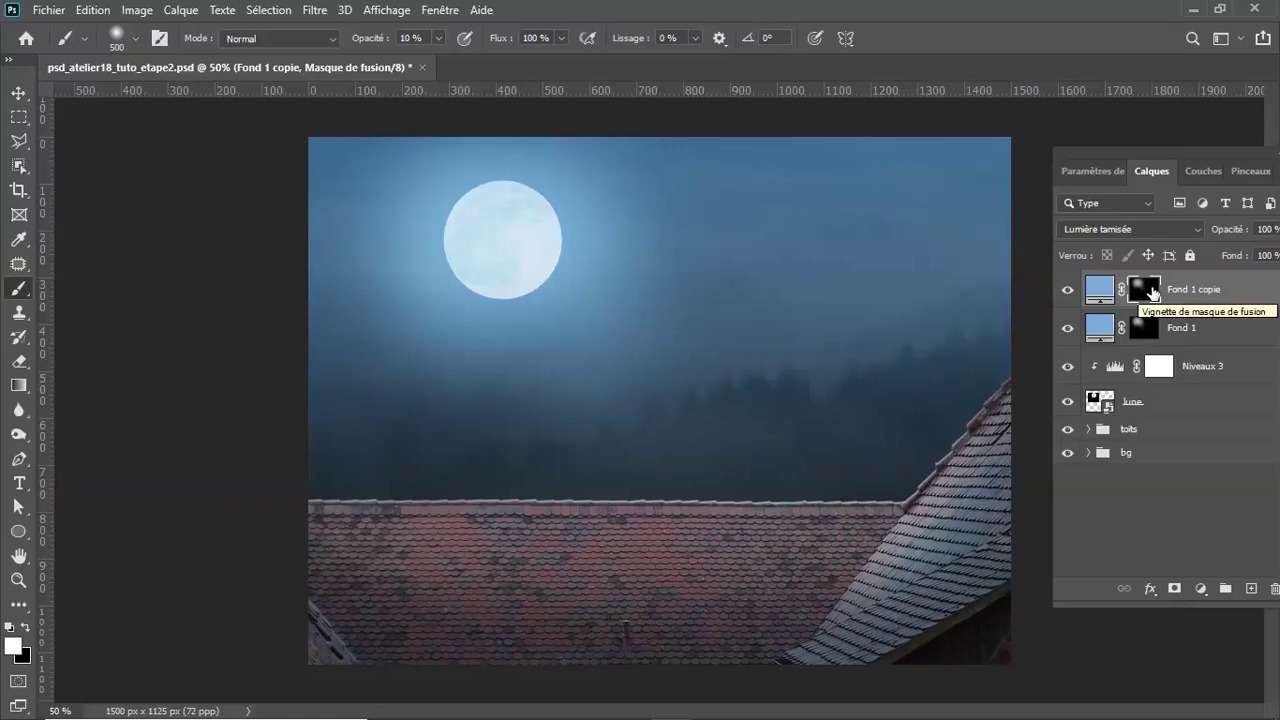
{"action": "left_click", "coordinate": [25, 628]}
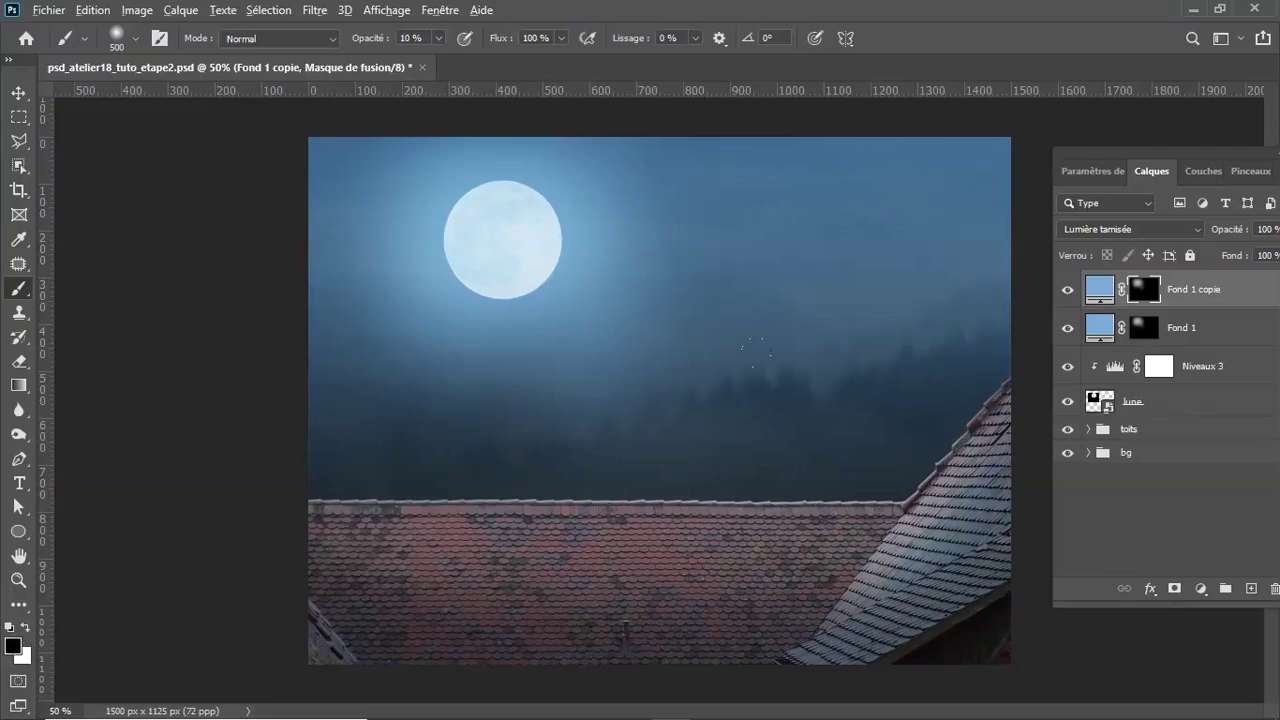
{"action": "key", "text": "alt+Delete"}
Paint white at 10% opacity on the Fond 1 copie mask over the sky and misty forest, and compare with and without the layer
{"action": "left_click", "coordinate": [27, 627]}
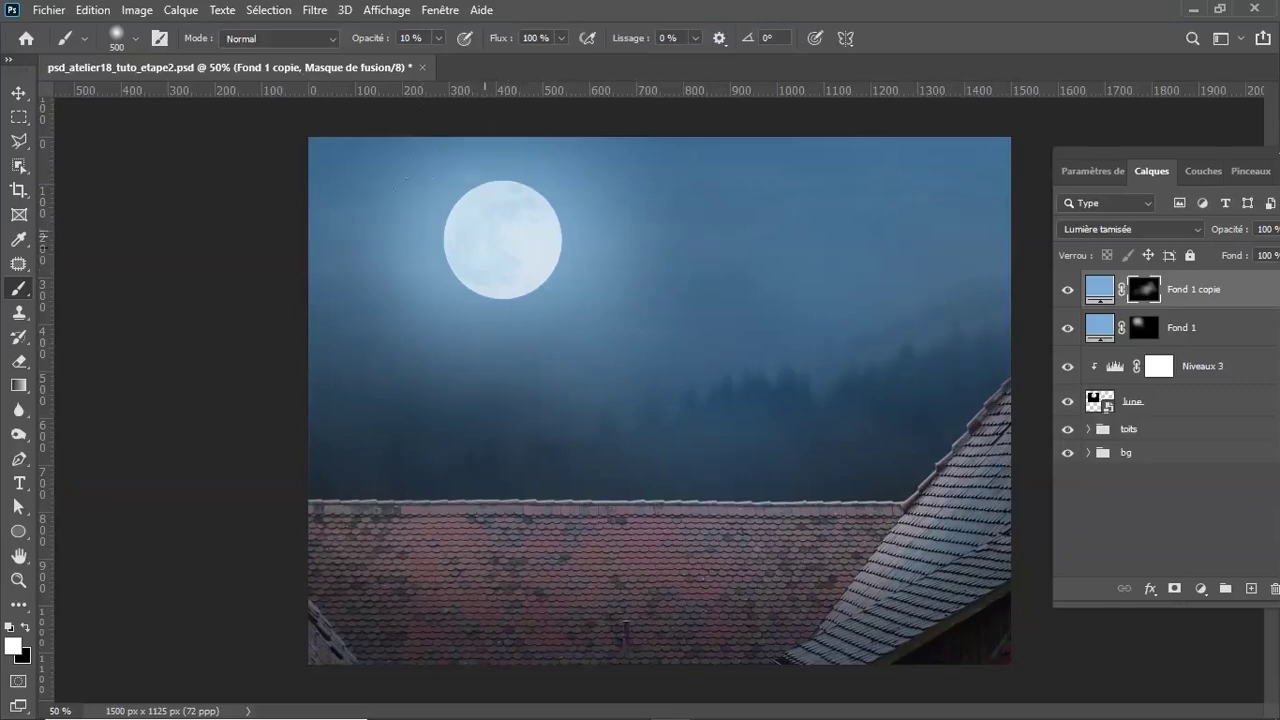
{"action": "left_click_drag", "start_coordinate": [785, 290], "coordinate": [630, 300]}
{"action": "left_click", "coordinate": [1068, 290]}
{"action": "left_click", "coordinate": [1068, 290]}
{"action": "left_click", "coordinate": [1068, 290]}
{"action": "left_click", "coordinate": [1068, 290]}
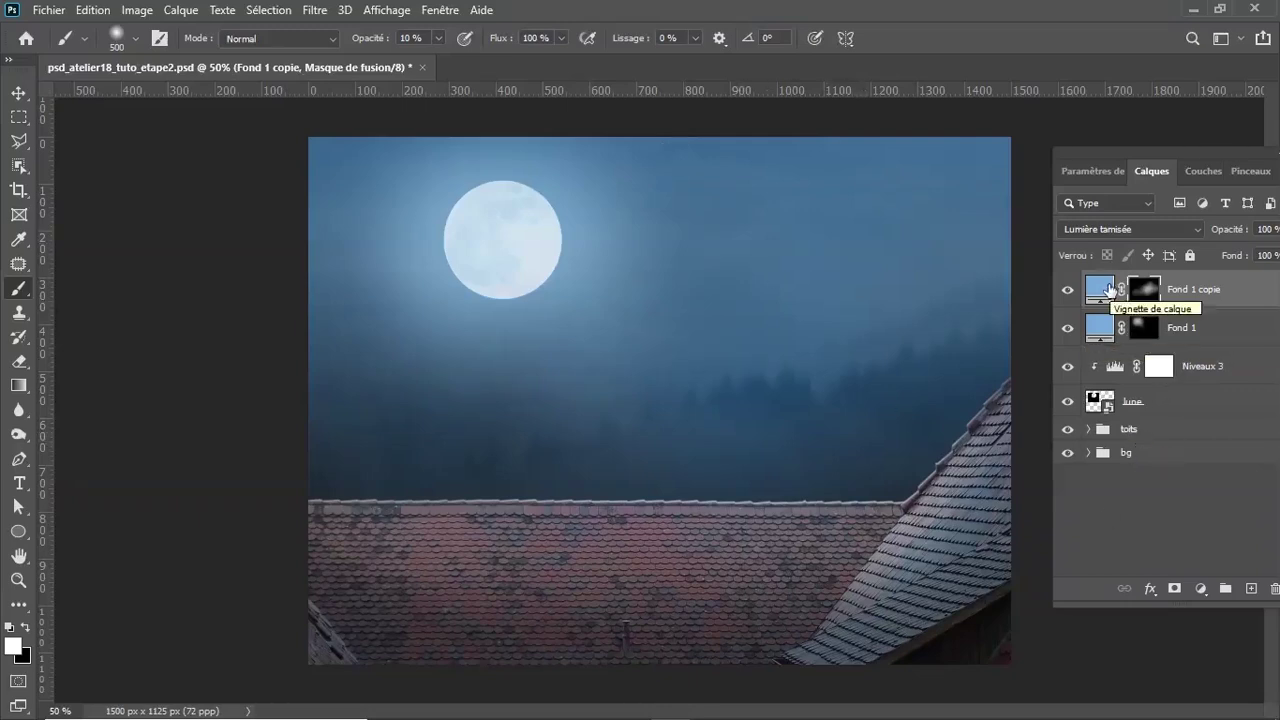
Group the two fill layers, the moon's Levels adjustment and the moon layer, and name the group lune
{"action": "left_click", "coordinate": [1115, 401]}
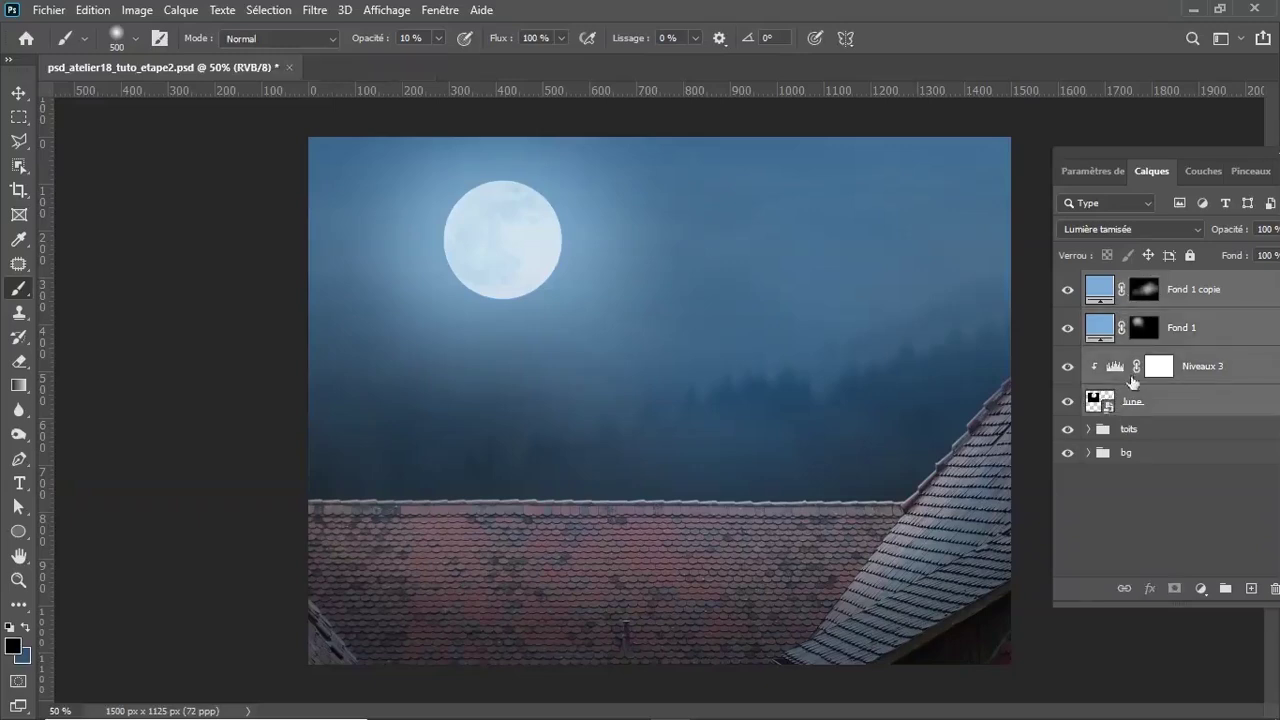
{"action": "key", "text": "ctrl+g"}
{"action": "double_click", "coordinate": [1140, 281]}
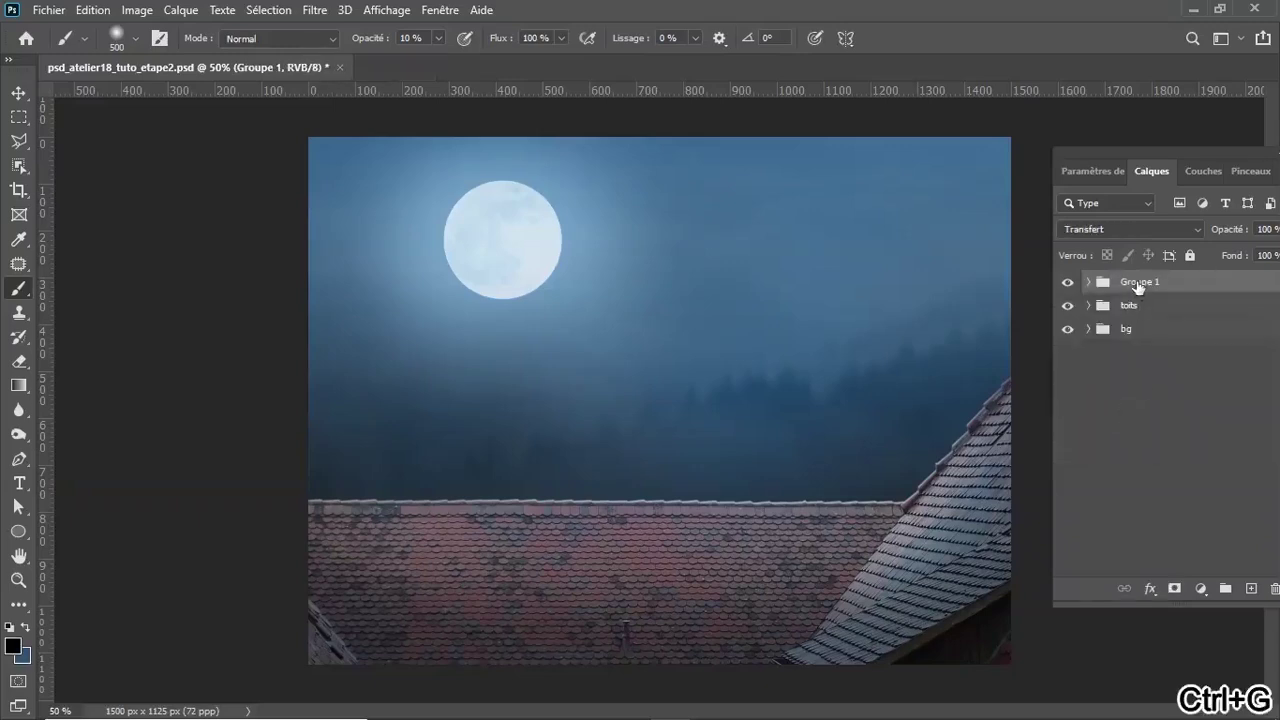
{"action": "type", "text": "lune"}
{"action": "key", "text": "Return"}
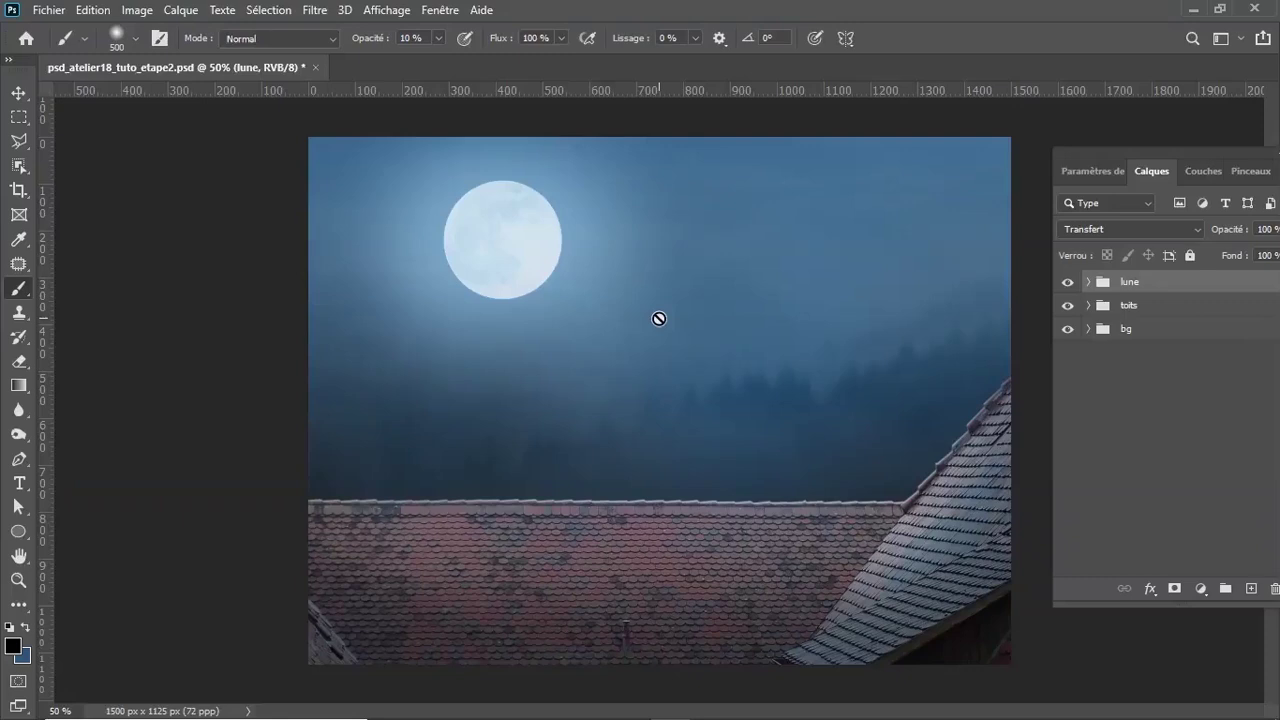
Switch to the image viewer to examine psd_atelier18_bis_prod_export.jpg as reference, and return to the Photoshop document
{"action": "key", "text": "alt+Tab"}
{"action": "key", "text": "alt+Tab"}
{"action": "key", "text": "alt+Tab"}
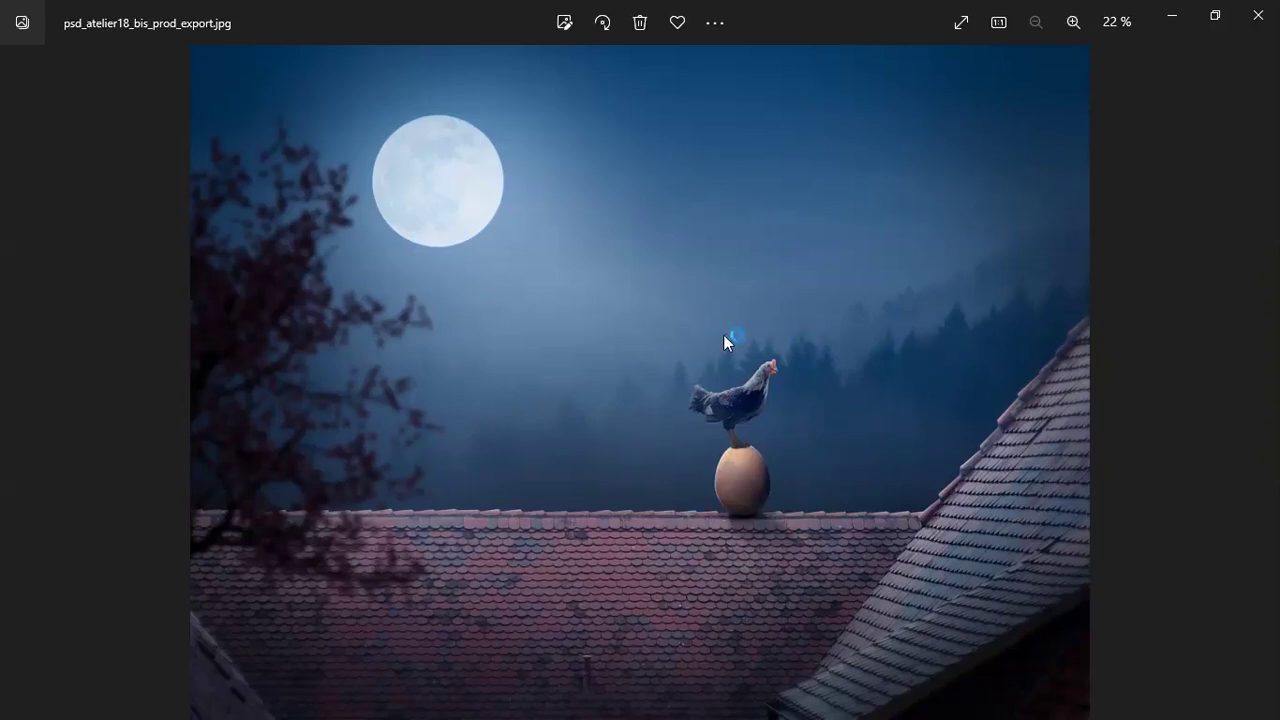
{"action": "key", "text": "alt+Tab"}
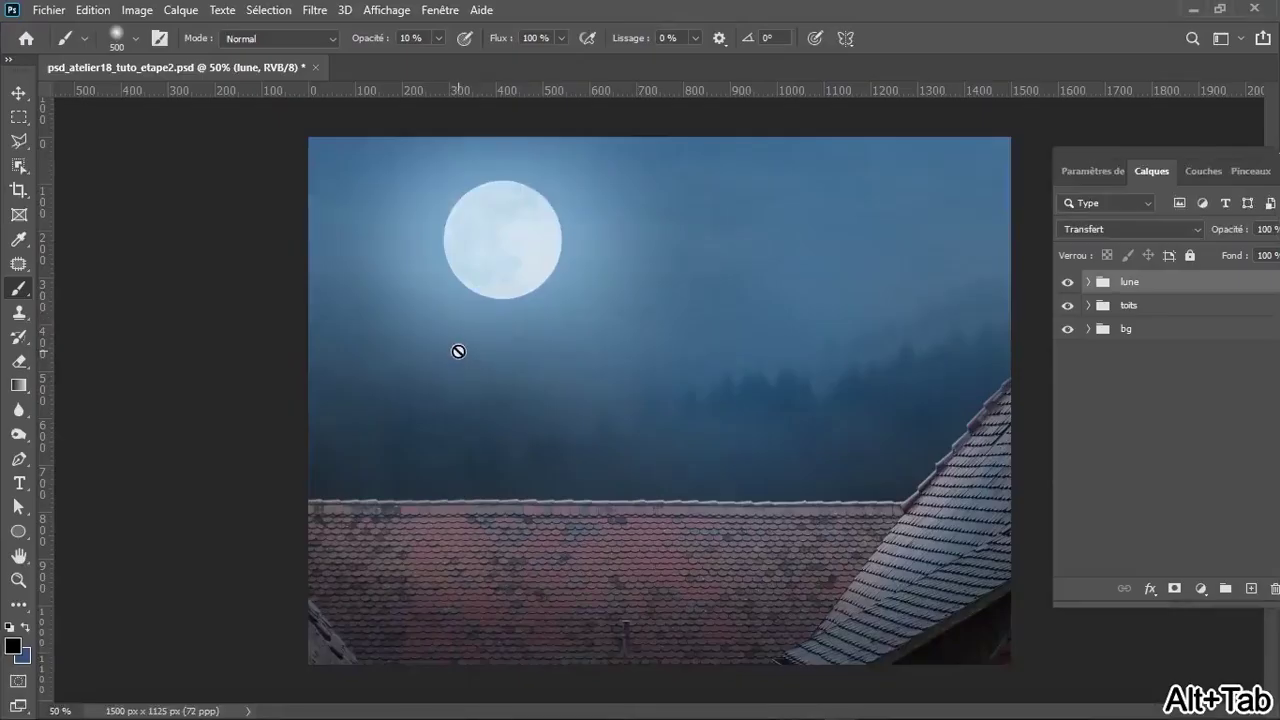